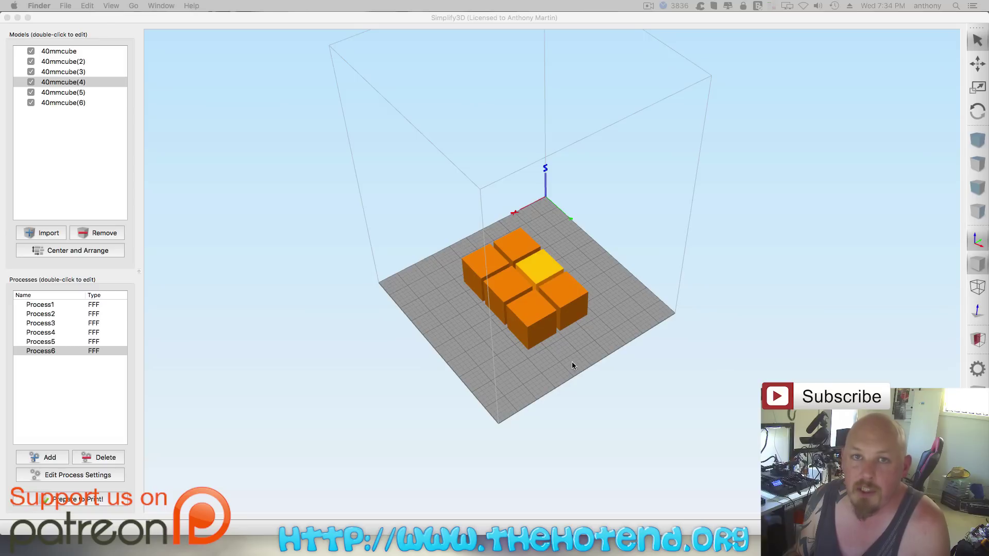
# Tilt, zoom and pan the 3D view to frame the six 40mmcube models from above.
pyautogui.moveTo(567, 375); pyautogui.dragTo(620, 383)
pyautogui.scroll(4, 596, 370)
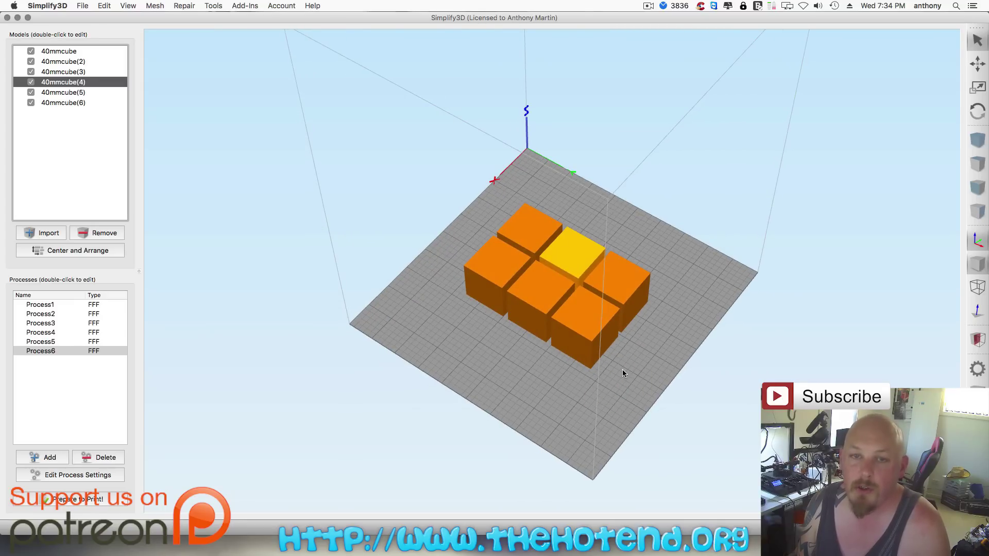
pyautogui.moveTo(623, 374); pyautogui.dragTo(605, 357, button='right')
pyautogui.scroll(8, 578, 381)
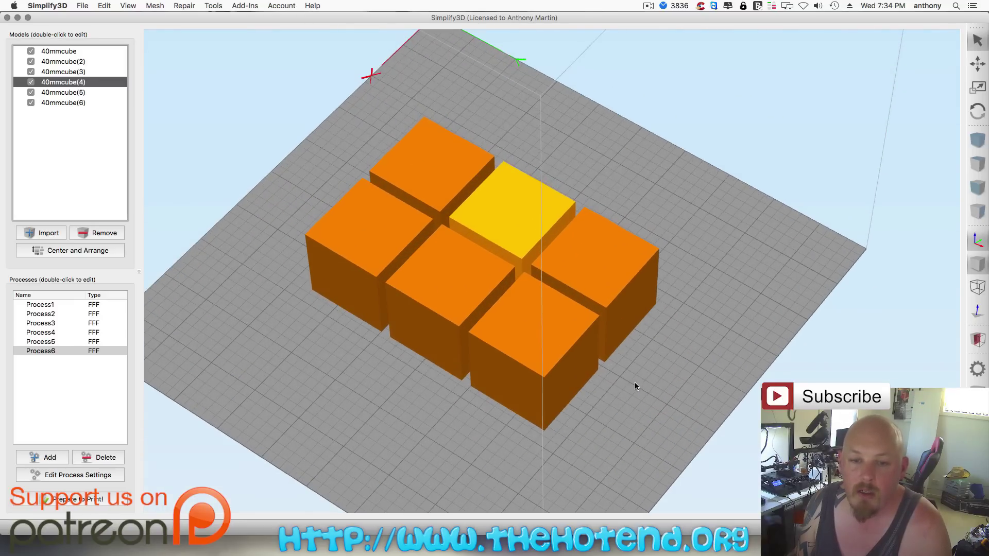
pyautogui.moveTo(627, 395); pyautogui.dragTo(658, 393, button='right')
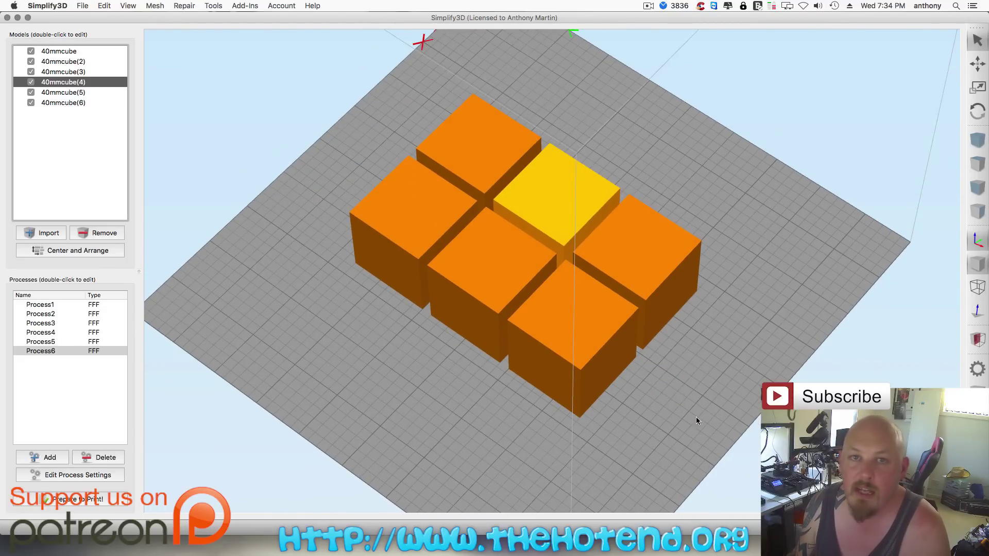
pyautogui.moveTo(700, 422)
pyautogui.mouseDown(button='right')
pyautogui.moveTo(728, 396)
pyautogui.moveTo(685, 418)
pyautogui.moveTo(695, 410)
pyautogui.mouseUp(button='right')
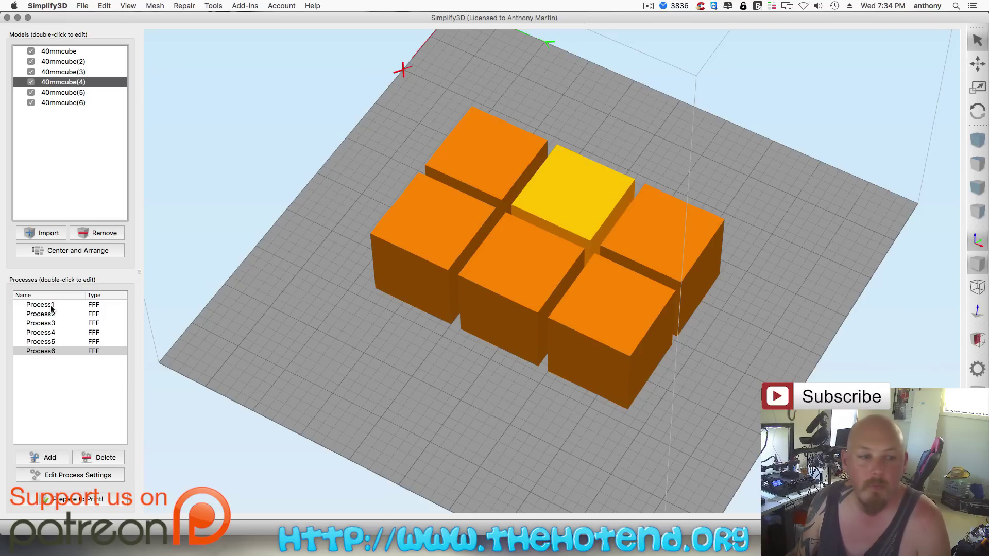
# Slice all six processes continuously layer by layer, scrub toolpaths up through the infill, then exit preview.
pyautogui.click(67, 500)
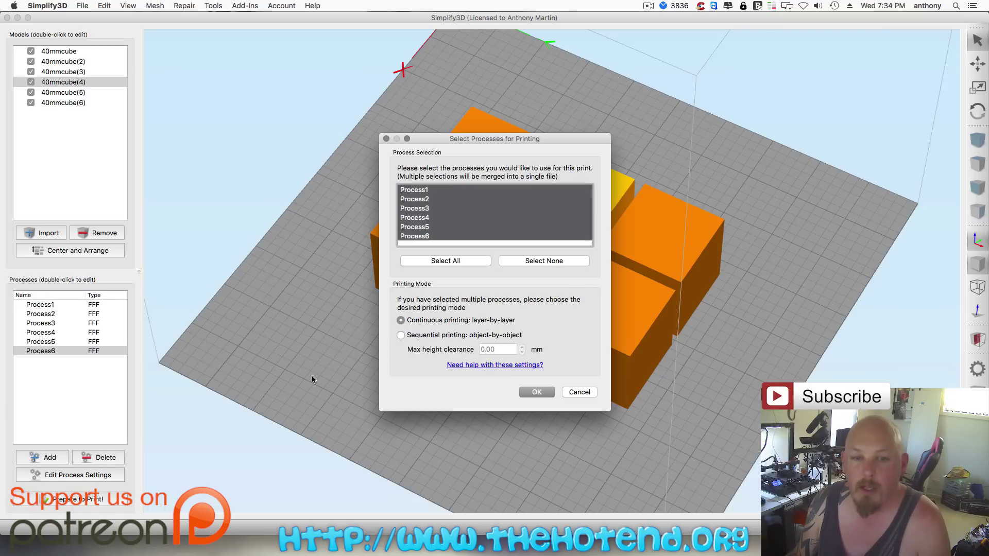
pyautogui.click(535, 392)
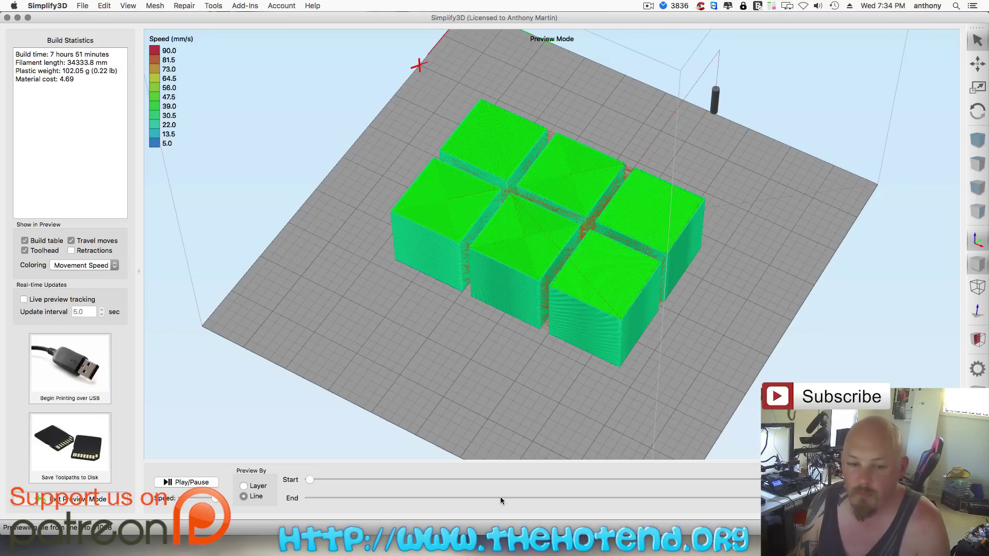
pyautogui.click(342, 497)
pyautogui.moveTo(341, 498); pyautogui.dragTo(404, 496)
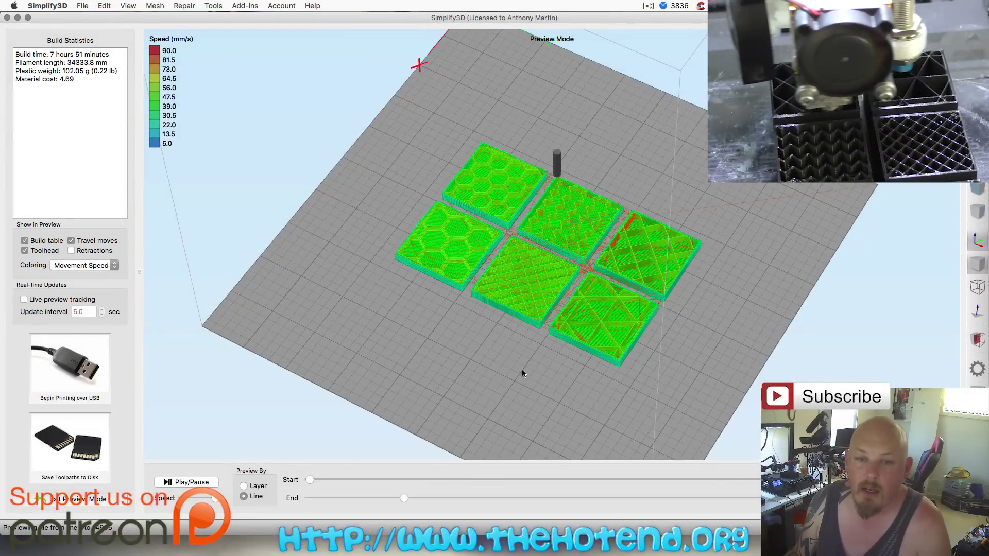
pyautogui.click(114, 503)
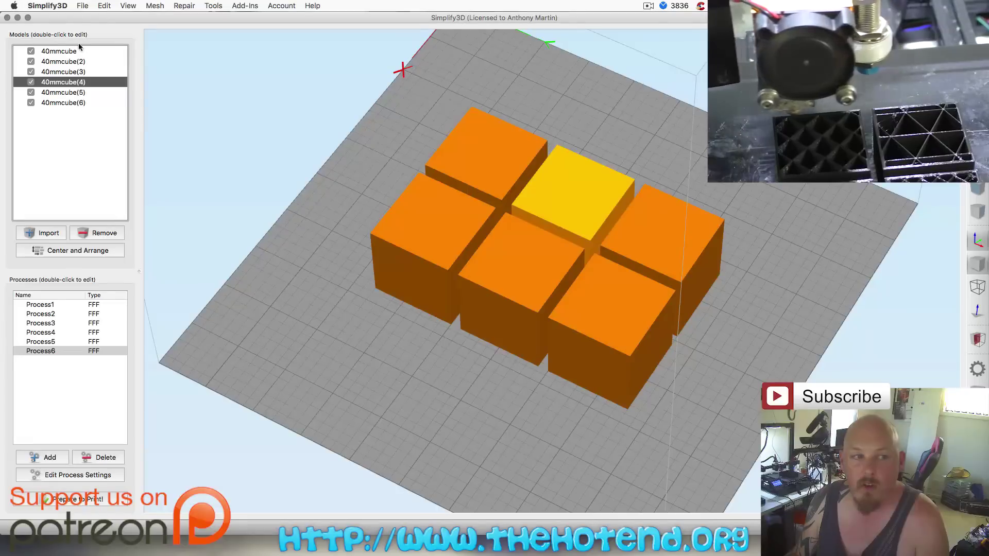
# Open Process1's settings and inspect its model assignment, leaving it applied to 40mmcube only.
pyautogui.doubleClick(41, 305)
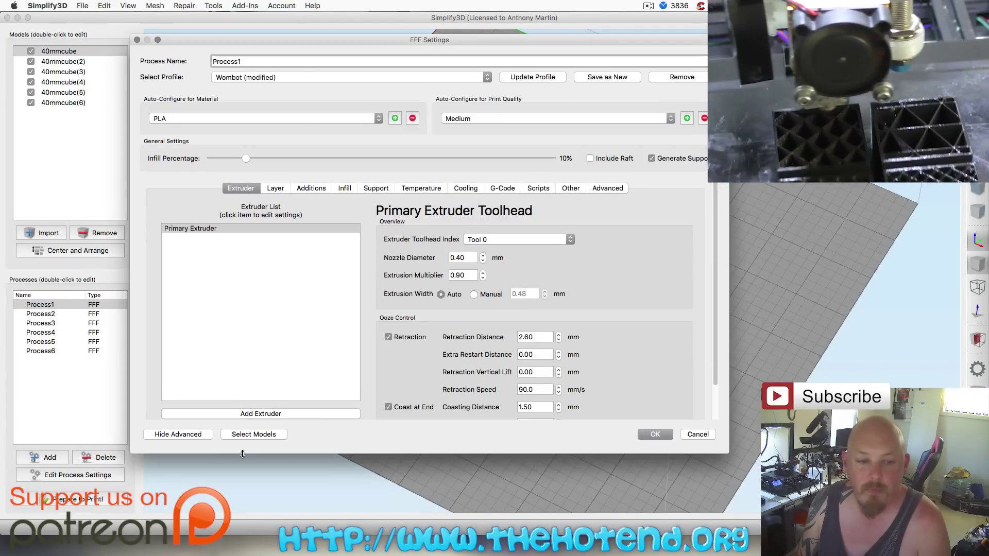
pyautogui.click(262, 436)
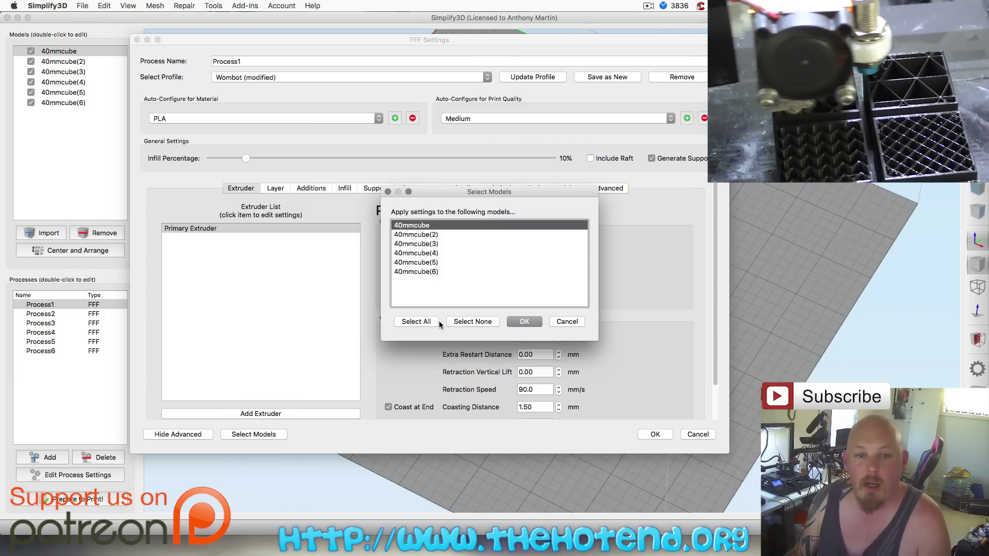
pyautogui.click(465, 322)
pyautogui.click(419, 323)
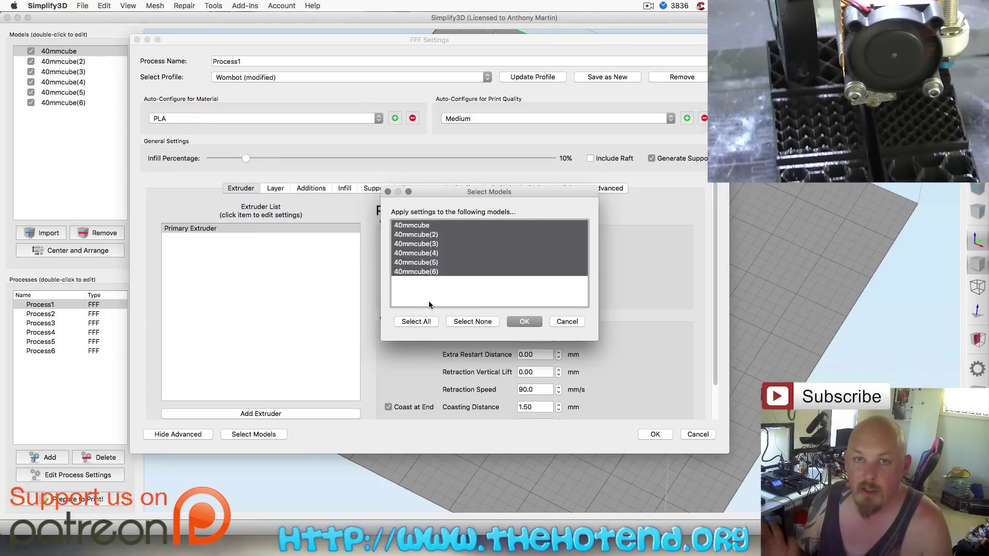
pyautogui.click(490, 322)
pyautogui.click(422, 227)
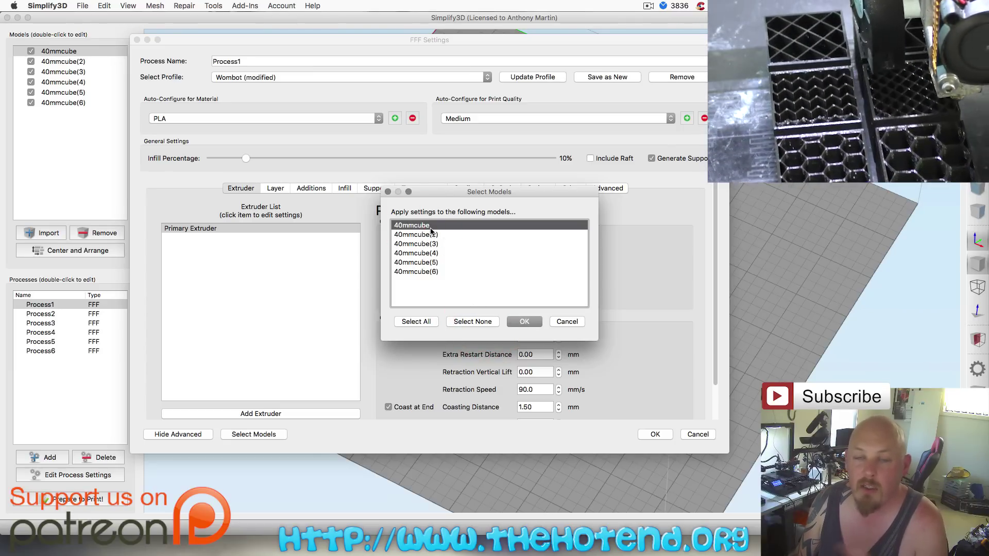
pyautogui.click(555, 322)
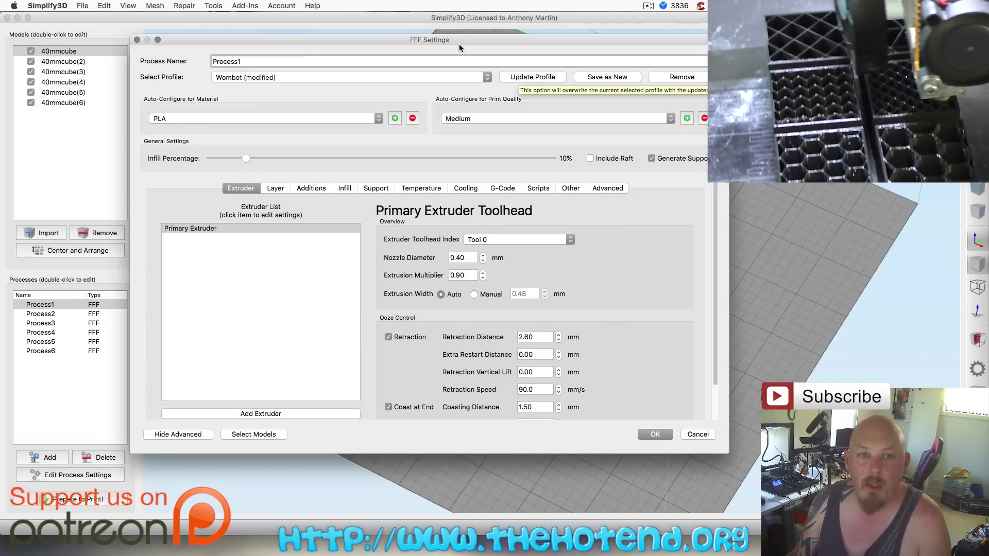
# Review Process1's Layer, Additions and Infill tabs: 0.1 mm layers, Grid infill at 10%.
pyautogui.moveTo(460, 44); pyautogui.dragTo(495, 44)
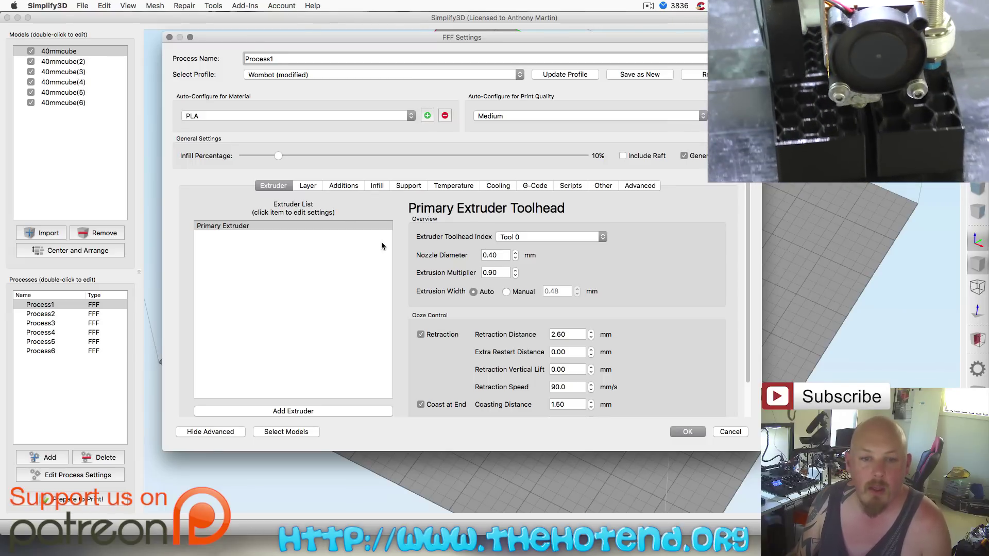
pyautogui.click(304, 182)
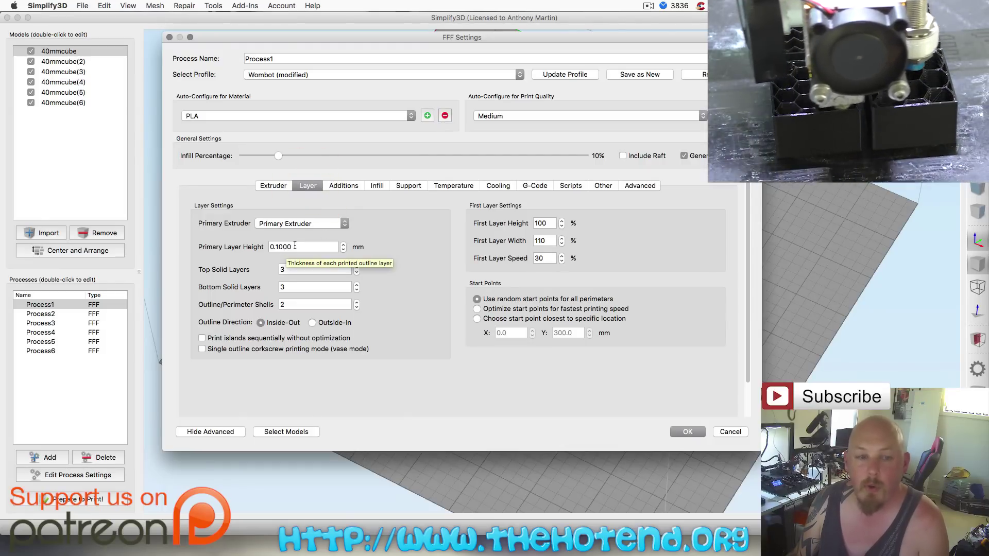
pyautogui.click(344, 186)
pyautogui.click(377, 185)
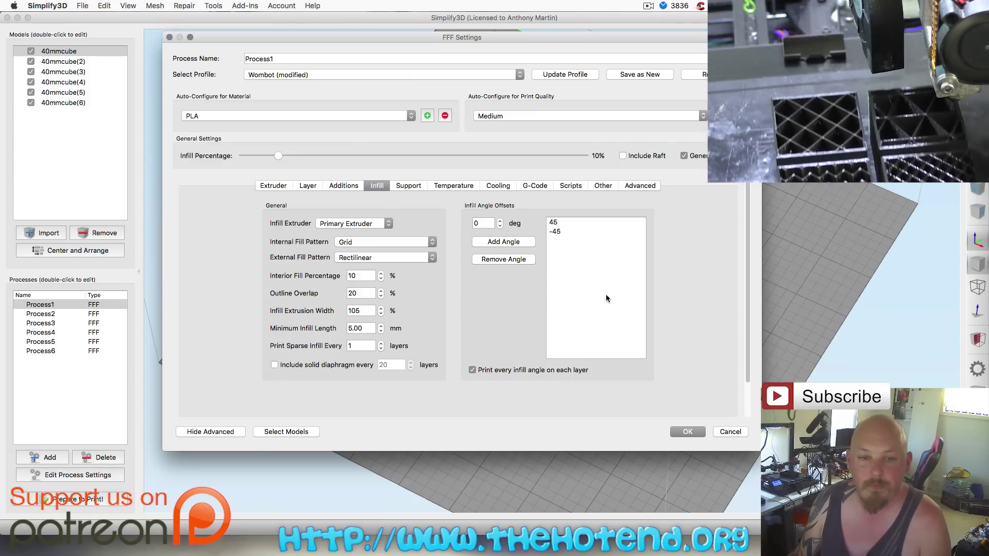
pyautogui.click(728, 433)
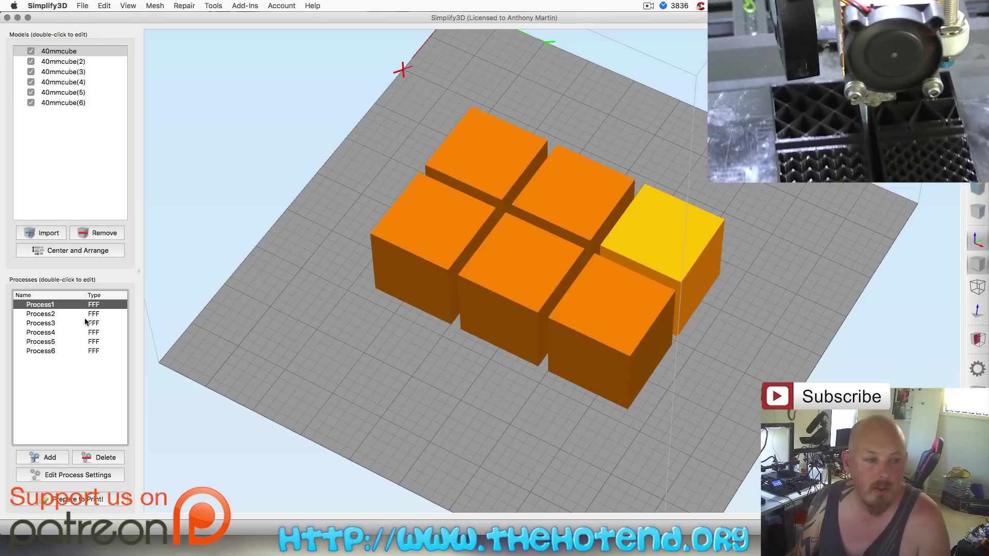
pyautogui.doubleClick(70, 313)
pyautogui.click(309, 187)
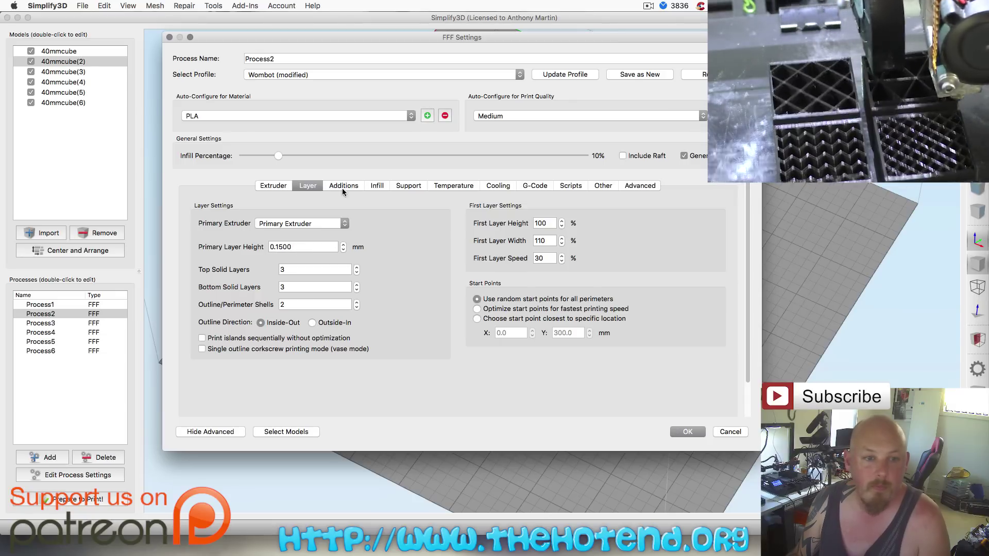
pyautogui.click(377, 186)
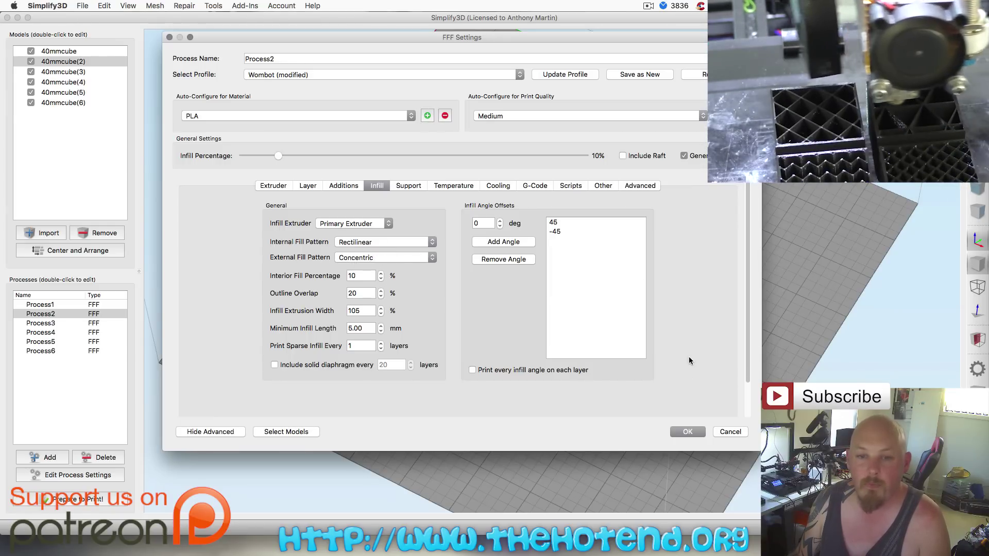
pyautogui.click(730, 433)
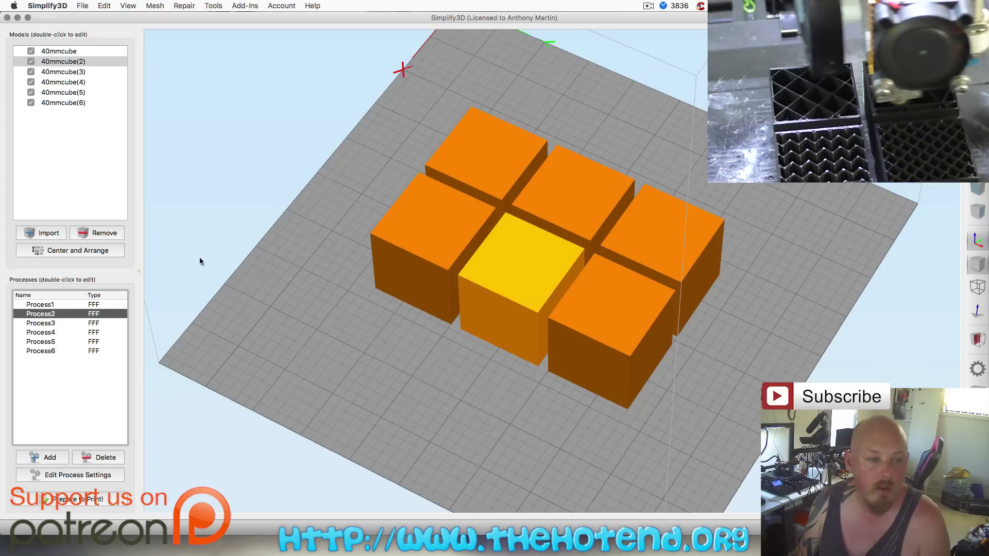
# Briefly open and close Process4, then review Process3's 0.2 mm layers and Triangular 0/60/-60 infill.
pyautogui.doubleClick(70, 332)
pyautogui.click(726, 432)
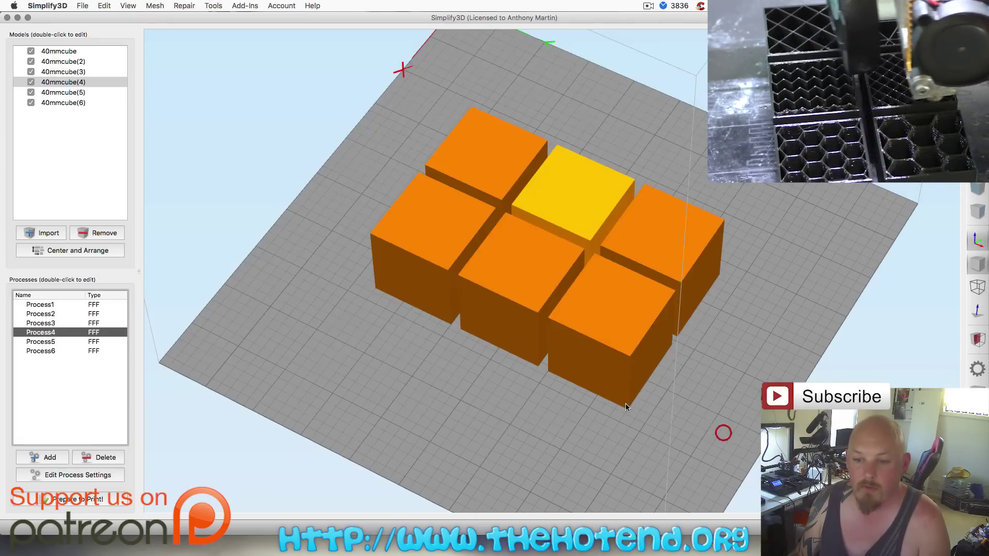
pyautogui.click(52, 325)
pyautogui.doubleClick(52, 324)
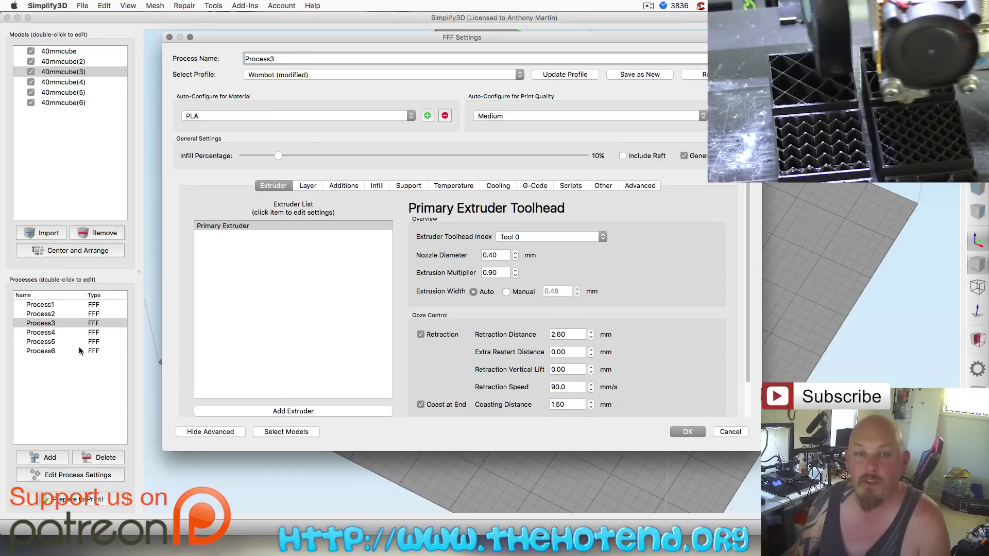
pyautogui.click(309, 186)
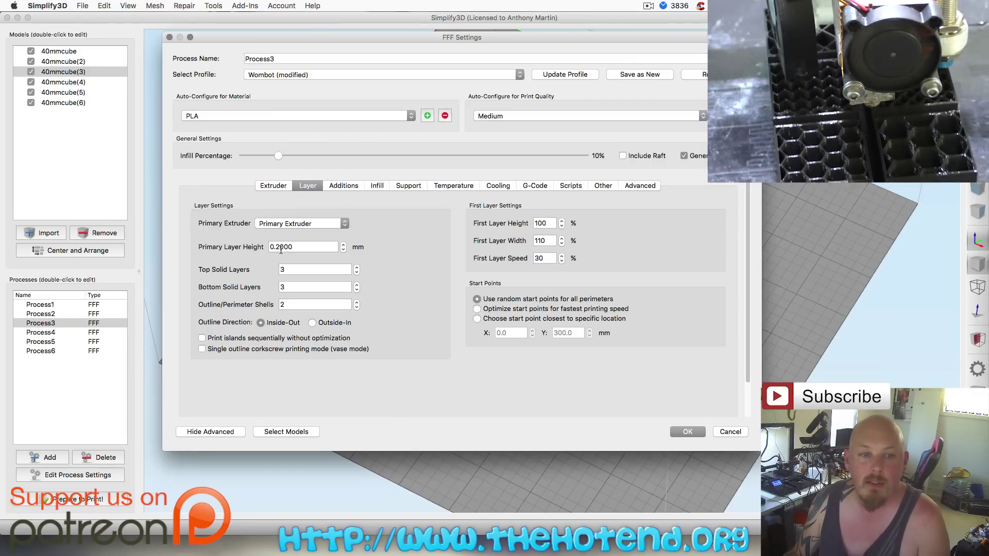
pyautogui.click(377, 186)
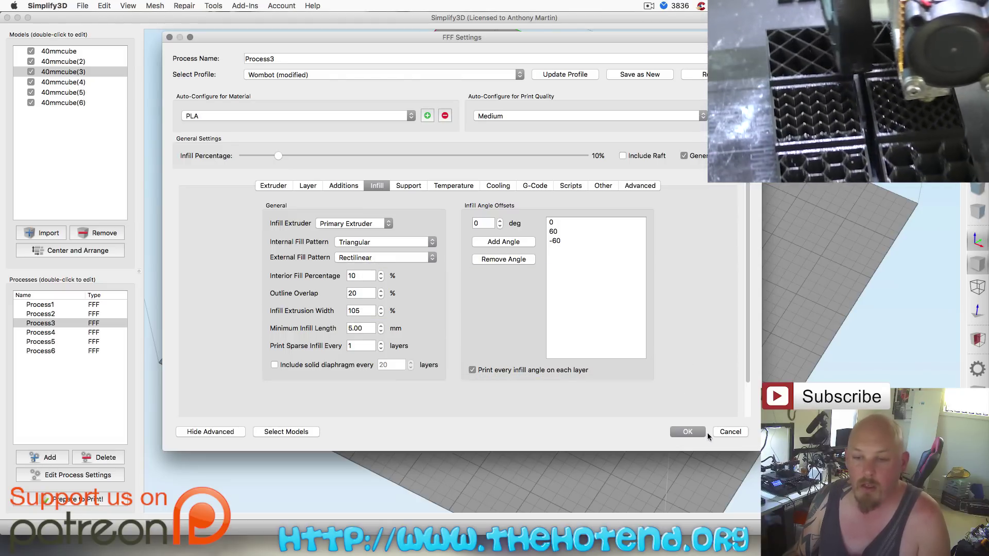
pyautogui.click(688, 432)
# Check Process4's 0.25 mm layers and Wiggle infill, confirm it covers 40mmcube(4), and close.
pyautogui.doubleClick(41, 333)
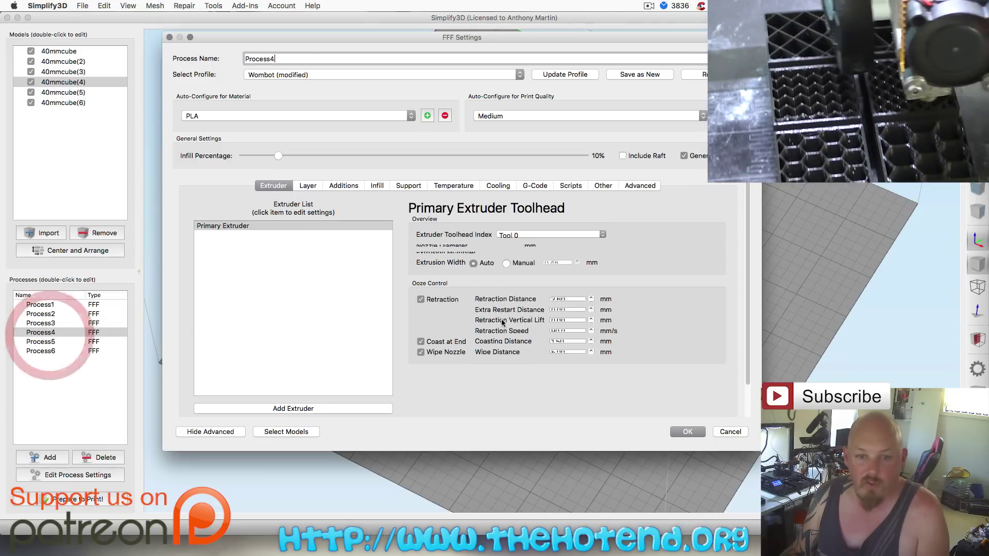
pyautogui.click(315, 187)
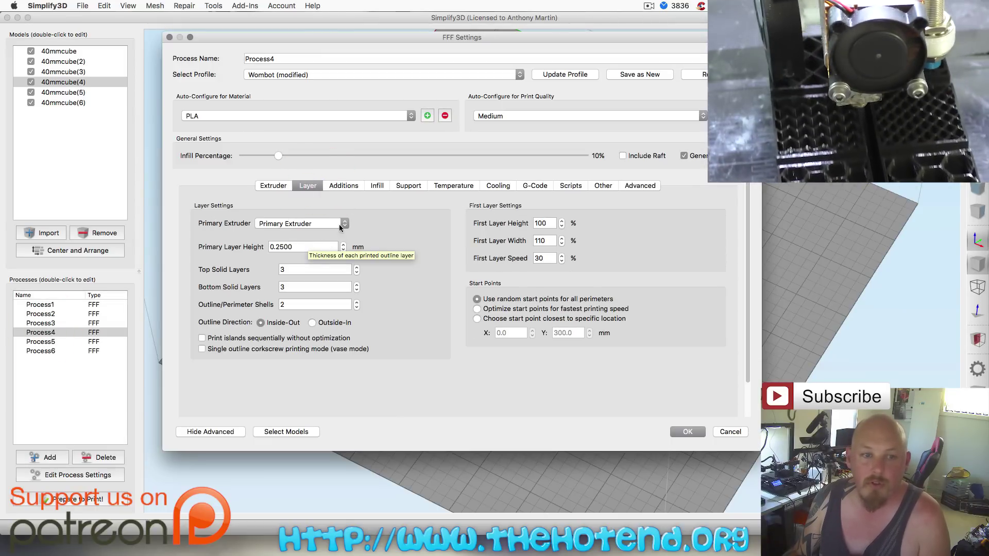
pyautogui.click(382, 187)
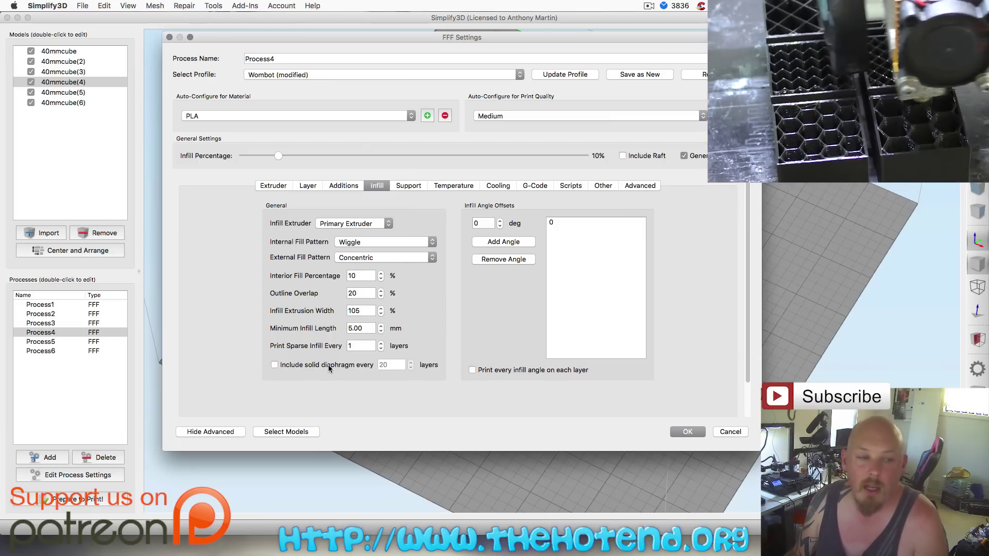
pyautogui.click(282, 433)
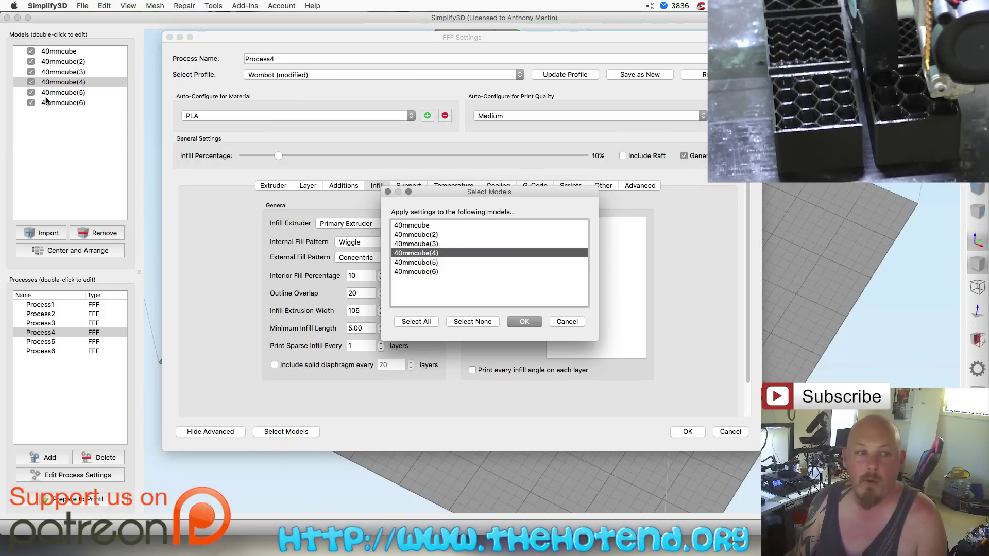
pyautogui.click(567, 321)
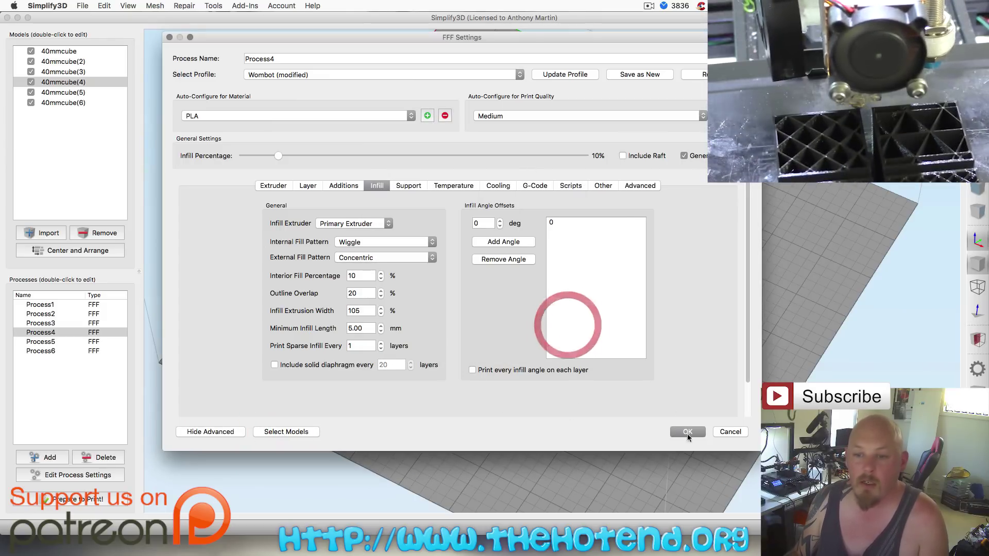
pyautogui.click(723, 432)
# Check Process5's 0.3 mm layers and Fast Honeycomb infill, confirm it covers 40mmcube(5), and close.
pyautogui.doubleClick(66, 341)
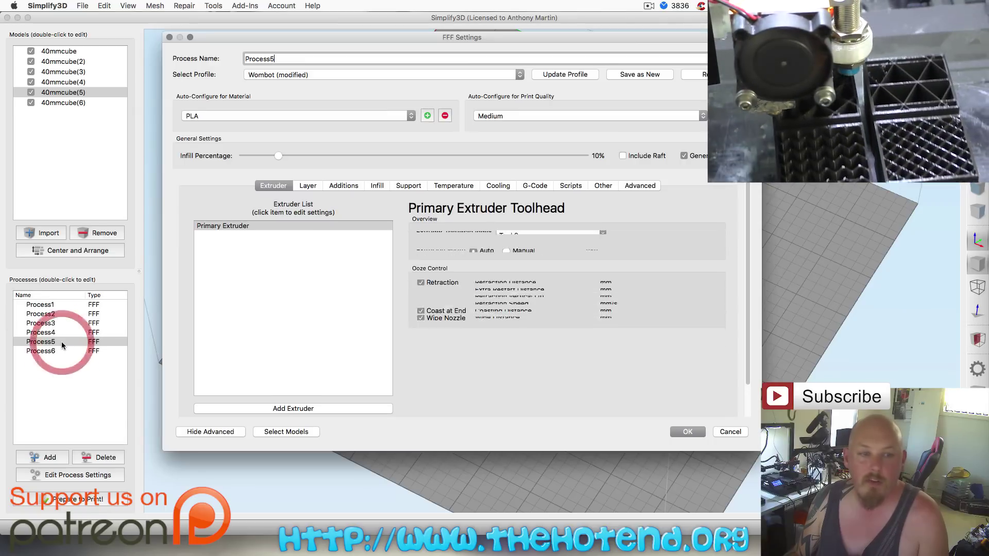
pyautogui.click(308, 186)
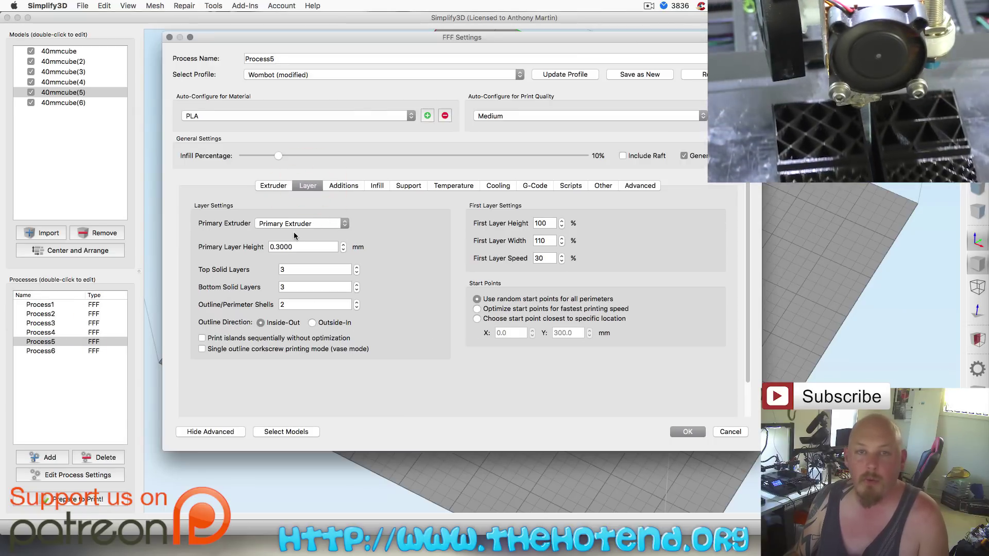
pyautogui.click(384, 188)
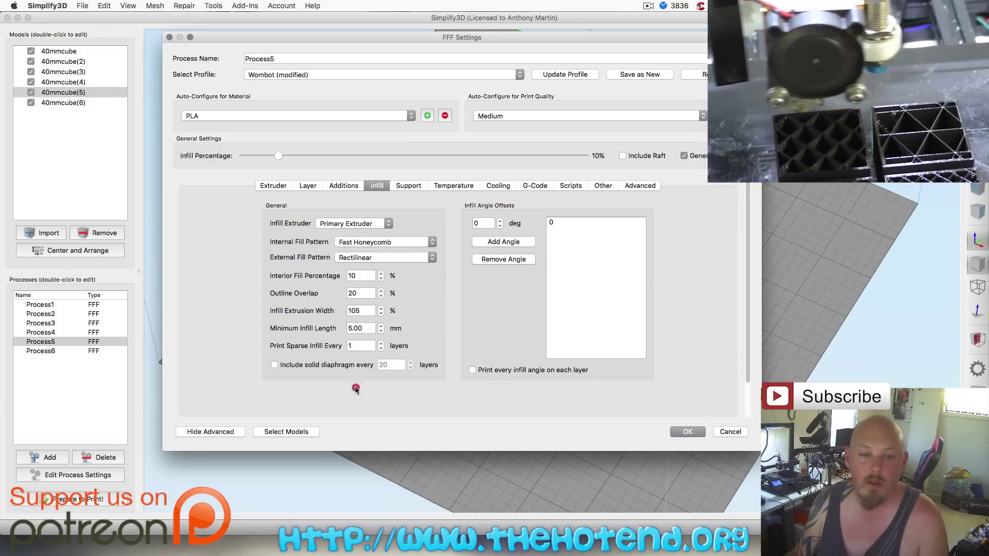
pyautogui.click(286, 431)
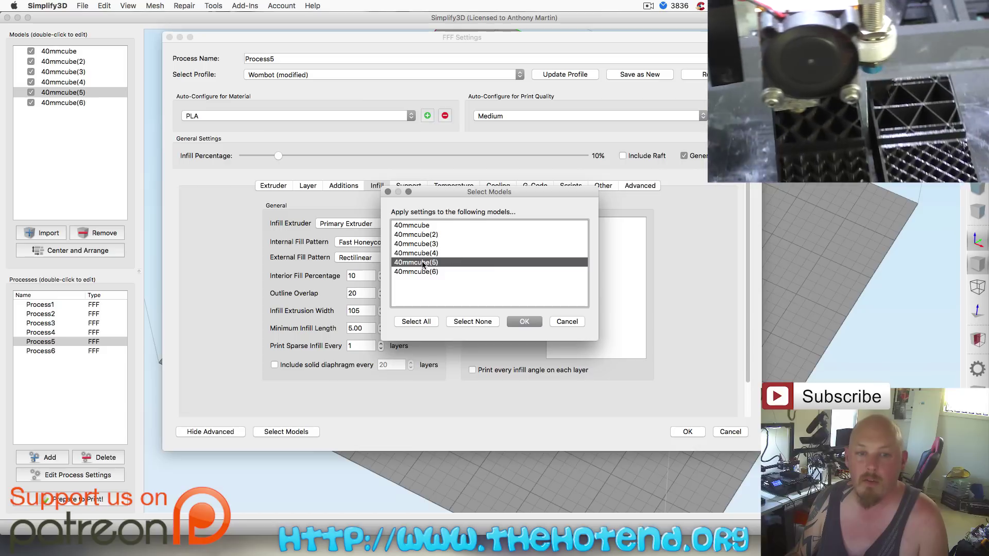
pyautogui.click(567, 323)
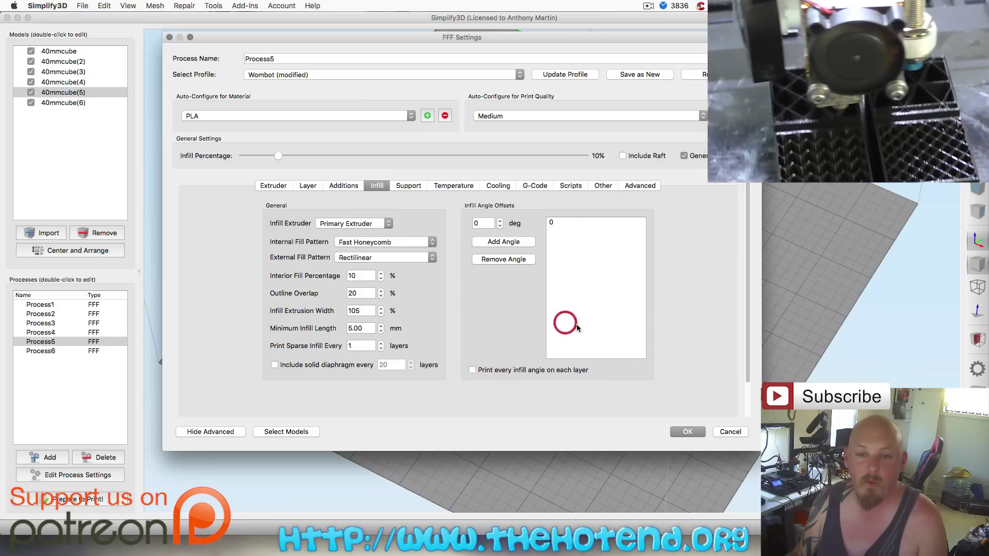
pyautogui.click(729, 432)
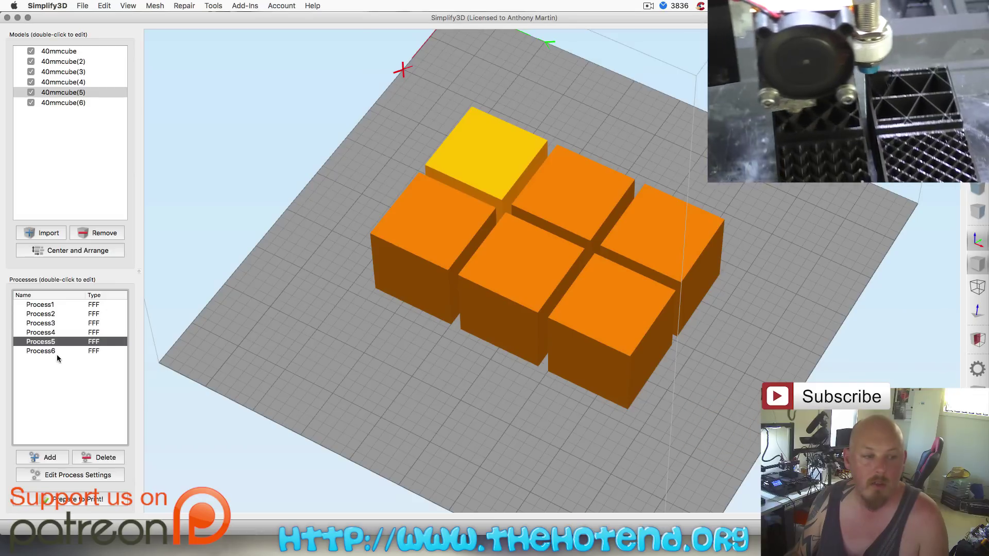
# Confirm Process6's model assignment and review its 0.35 mm layers and Full Honeycomb 0/120/-120 infill.
pyautogui.doubleClick(42, 351)
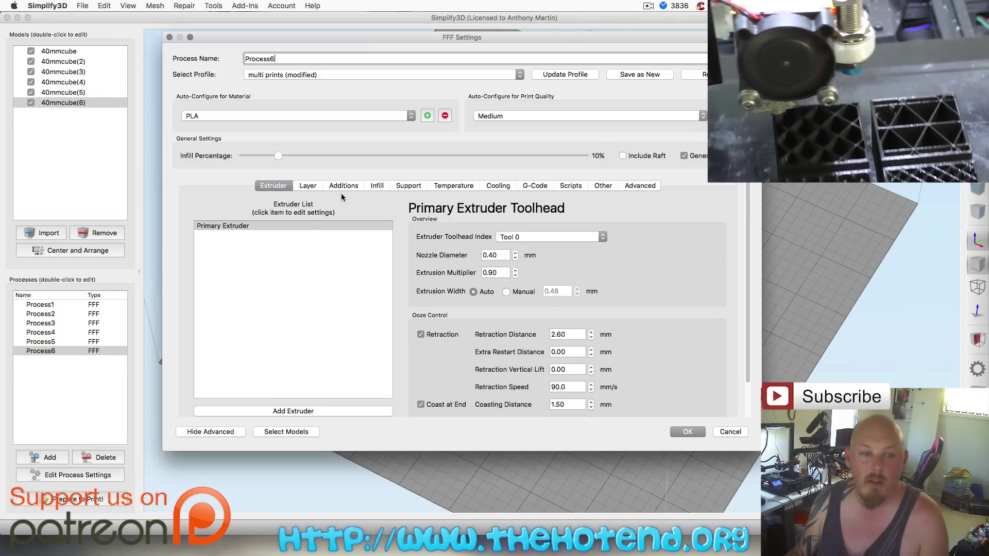
pyautogui.click(286, 432)
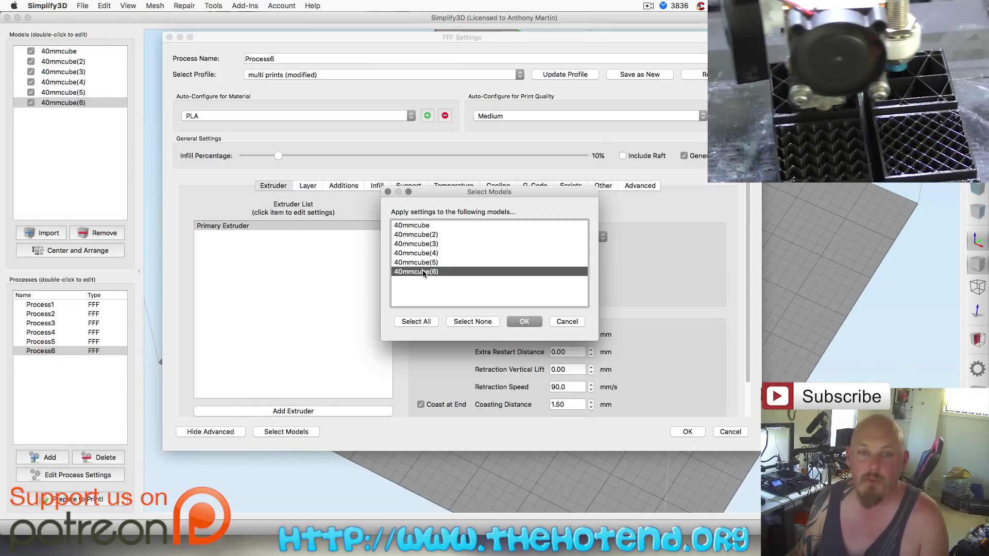
pyautogui.click(567, 322)
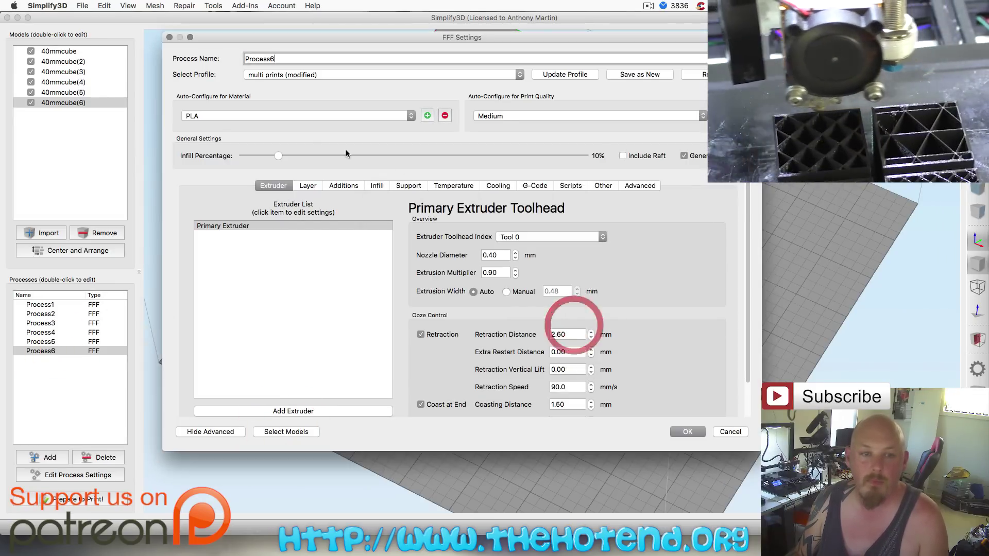
pyautogui.click(343, 186)
pyautogui.click(308, 185)
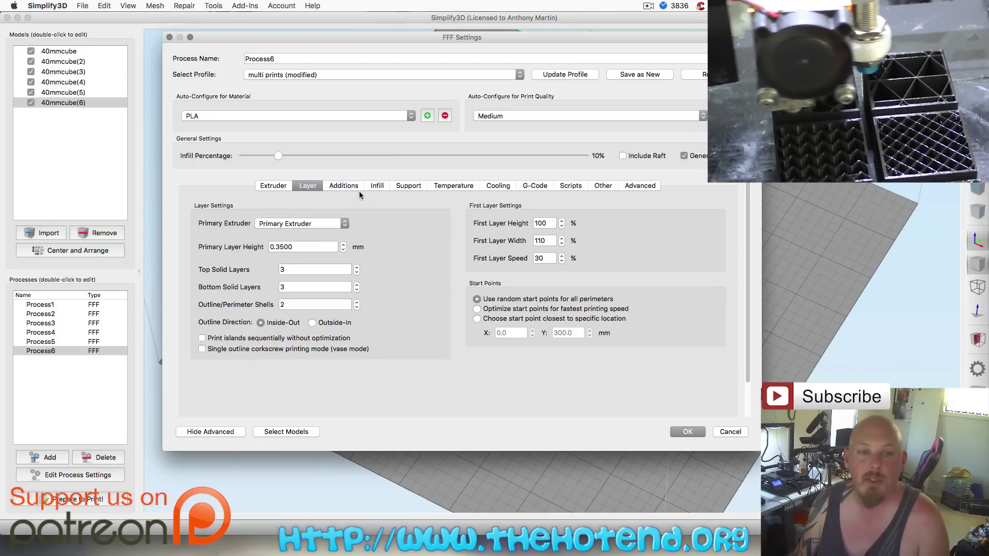
pyautogui.click(376, 186)
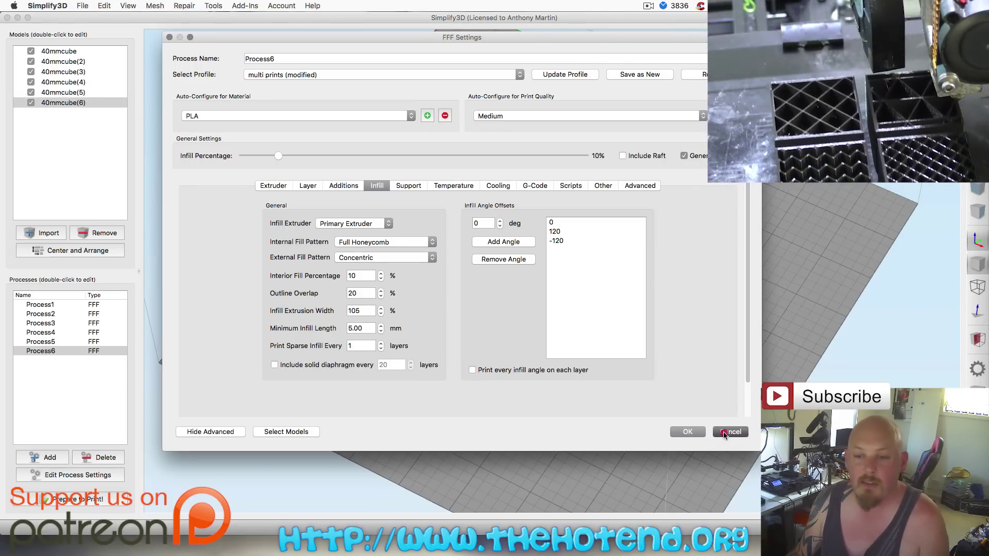
pyautogui.click(723, 431)
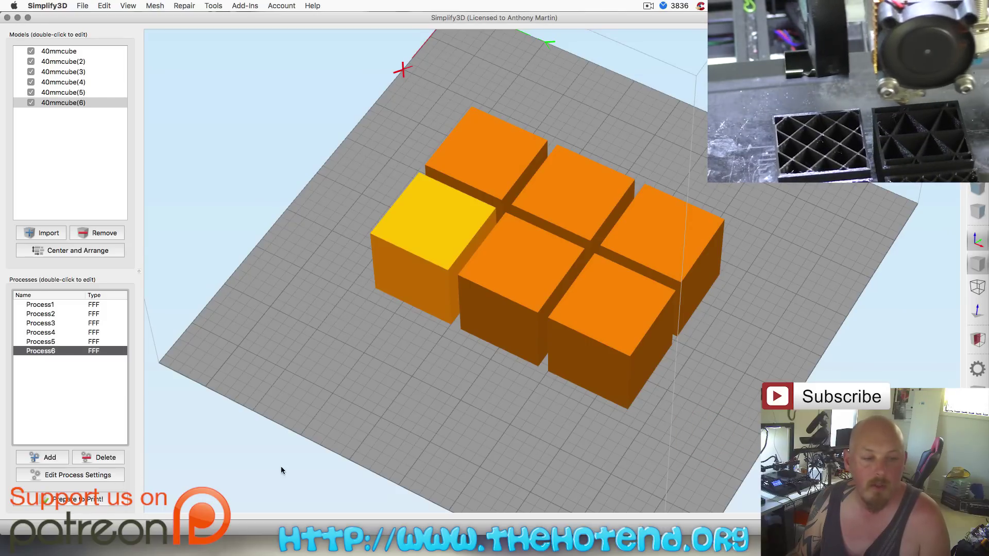
pyautogui.moveTo(495, 384)
pyautogui.mouseDown()
pyautogui.moveTo(527, 384)
pyautogui.moveTo(559, 320)
pyautogui.moveTo(515, 353)
pyautogui.moveTo(499, 346)
pyautogui.moveTo(540, 347)
pyautogui.mouseUp()
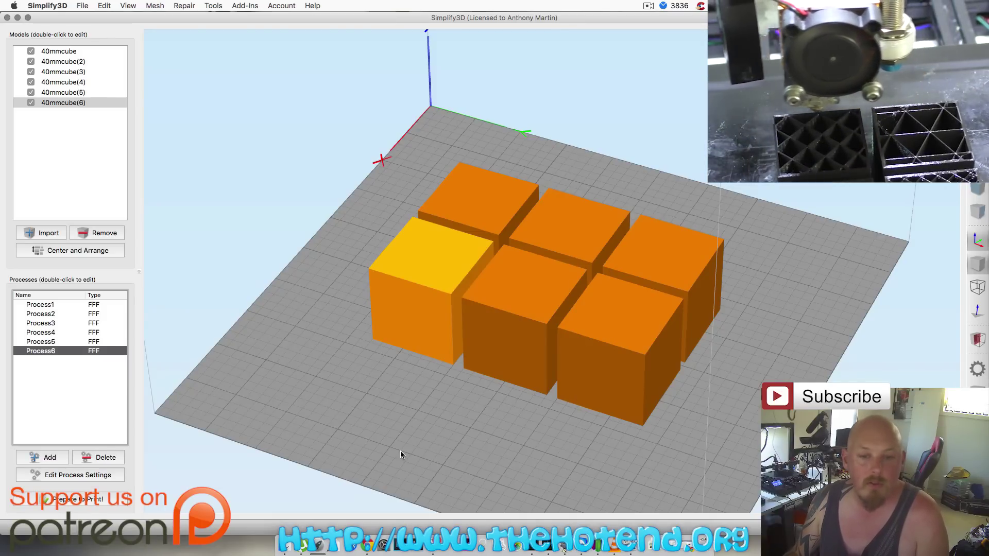
pyautogui.moveTo(410, 449); pyautogui.dragTo(316, 431)
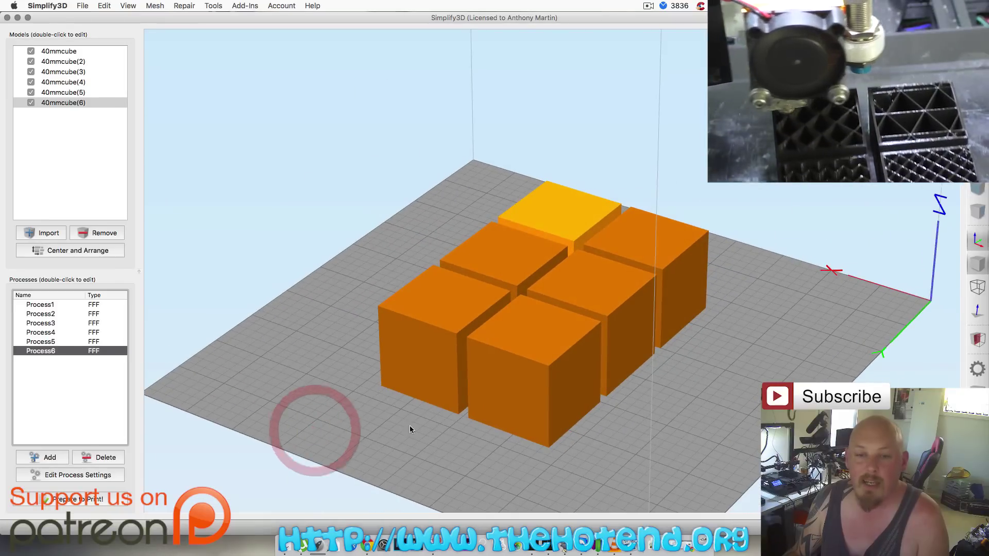
pyautogui.moveTo(412, 429); pyautogui.dragTo(472, 441)
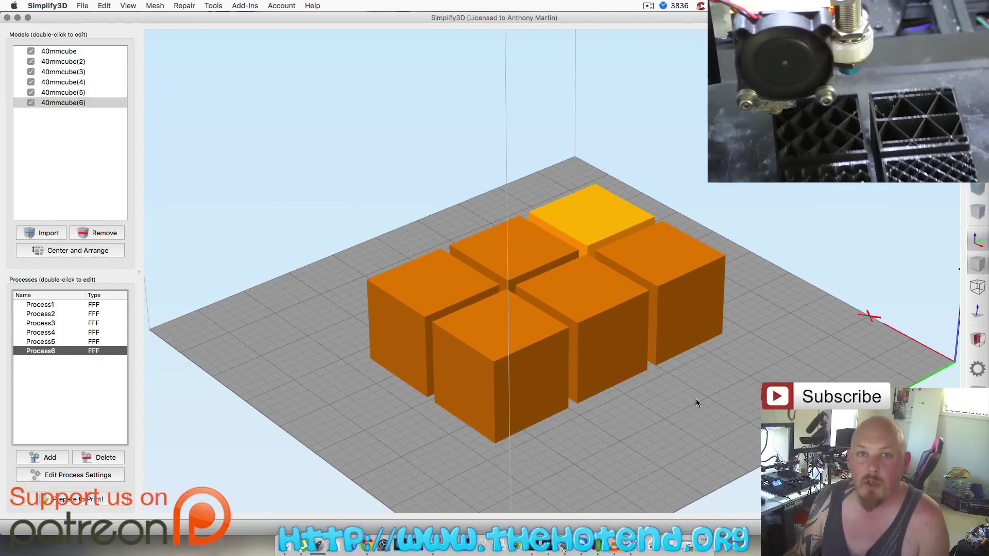
pyautogui.moveTo(638, 391); pyautogui.dragTo(635, 434)
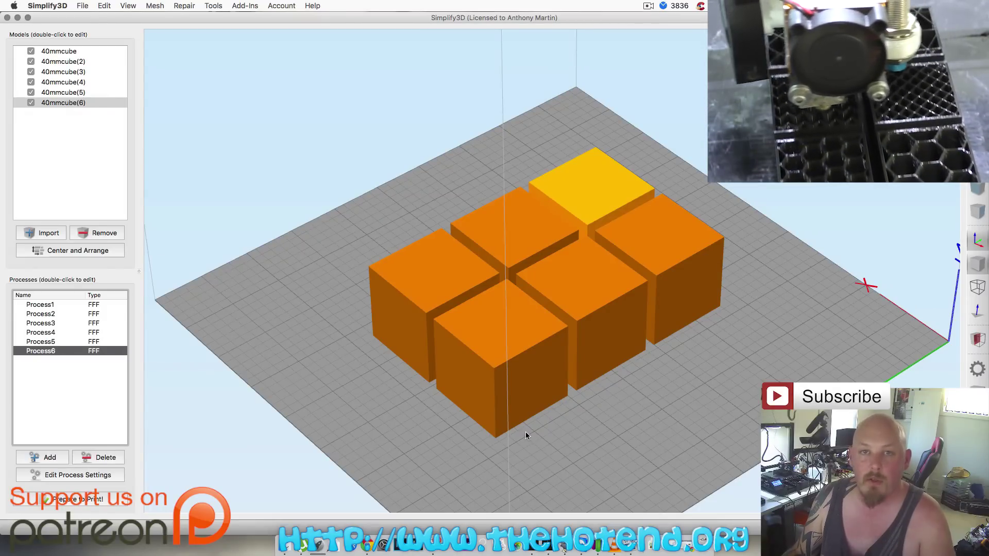
pyautogui.moveTo(568, 445); pyautogui.dragTo(468, 413)
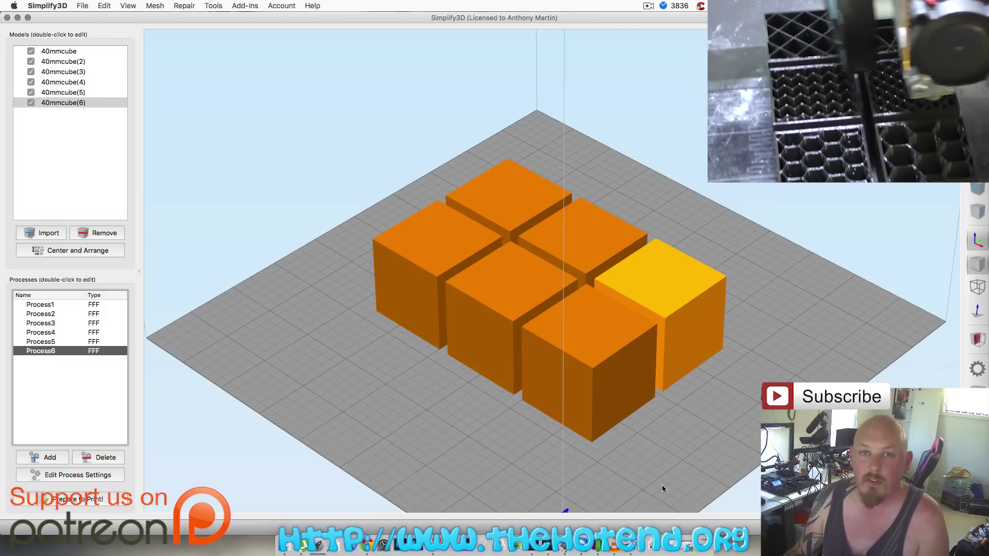
pyautogui.moveTo(440, 437); pyautogui.dragTo(598, 444)
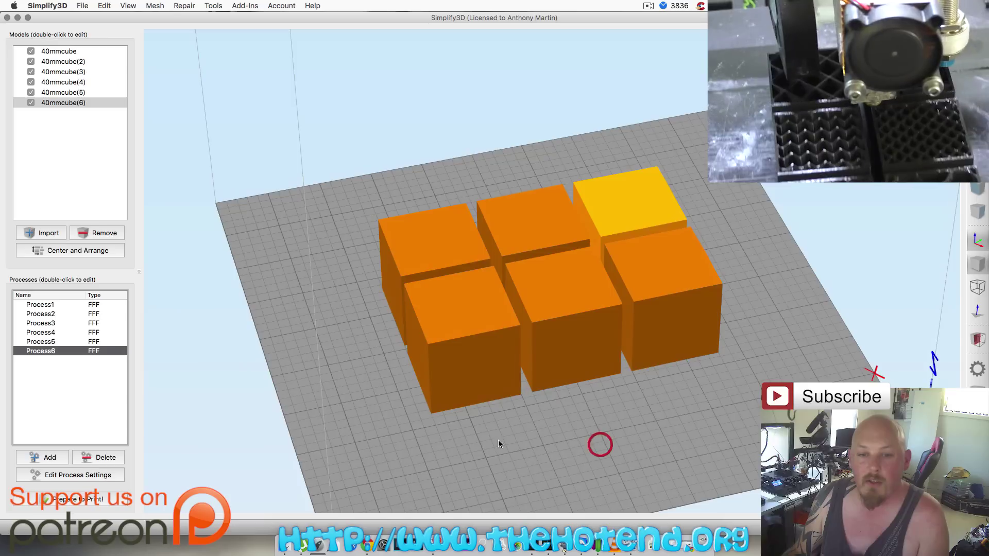
# Bring up Prepare to Print for all six processes and drag its window aside to expose the cubes.
pyautogui.click(103, 500)
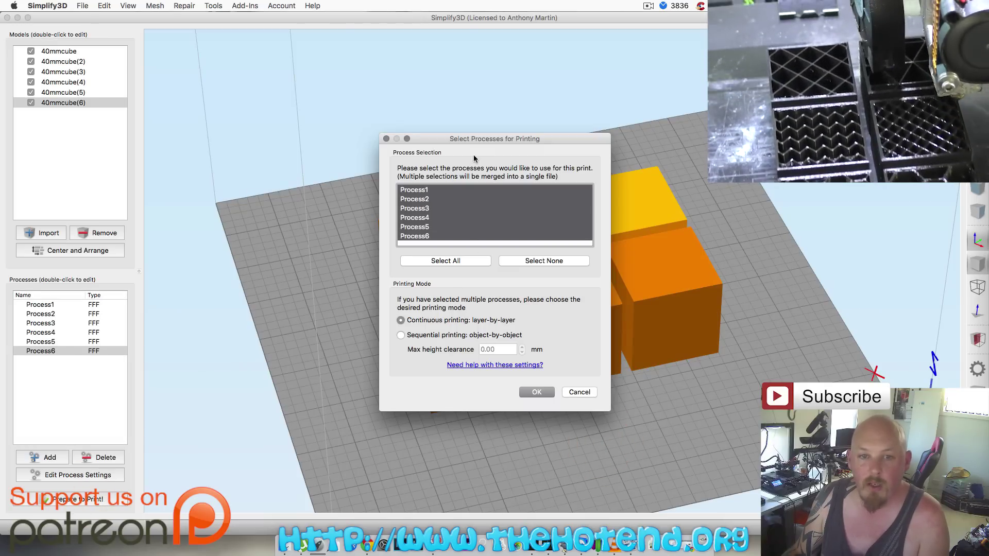
pyautogui.moveTo(483, 141); pyautogui.dragTo(362, 198)
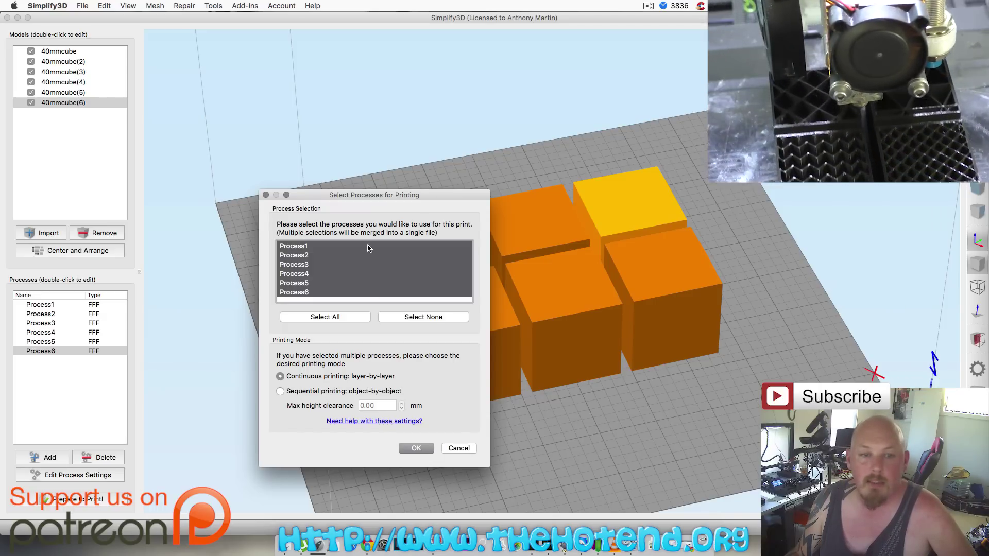
pyautogui.moveTo(370, 196); pyautogui.dragTo(238, 198)
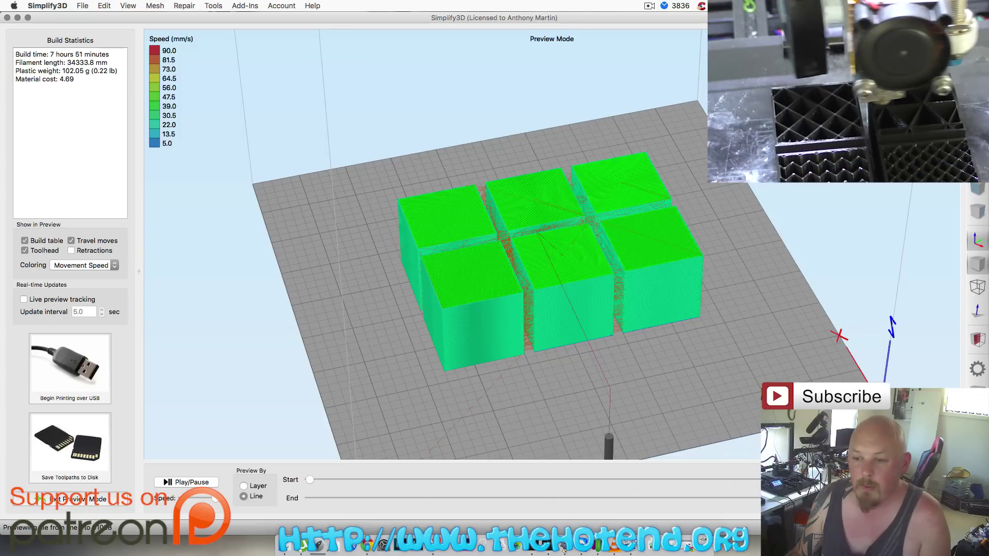
# Limit the toolpath preview to the first layers and start the toolhead playback animation.
pyautogui.moveTo(755, 499); pyautogui.dragTo(314, 503)
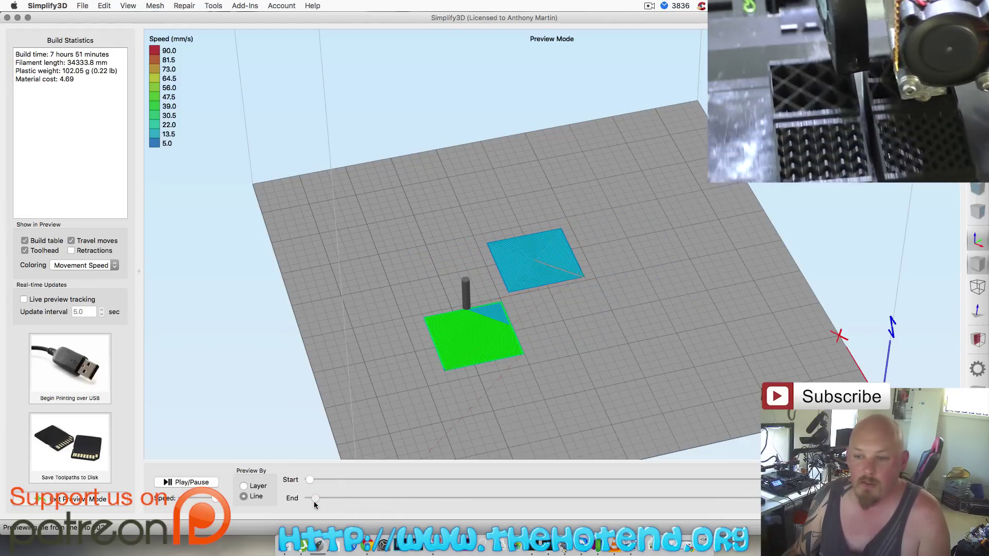
pyautogui.click(320, 499)
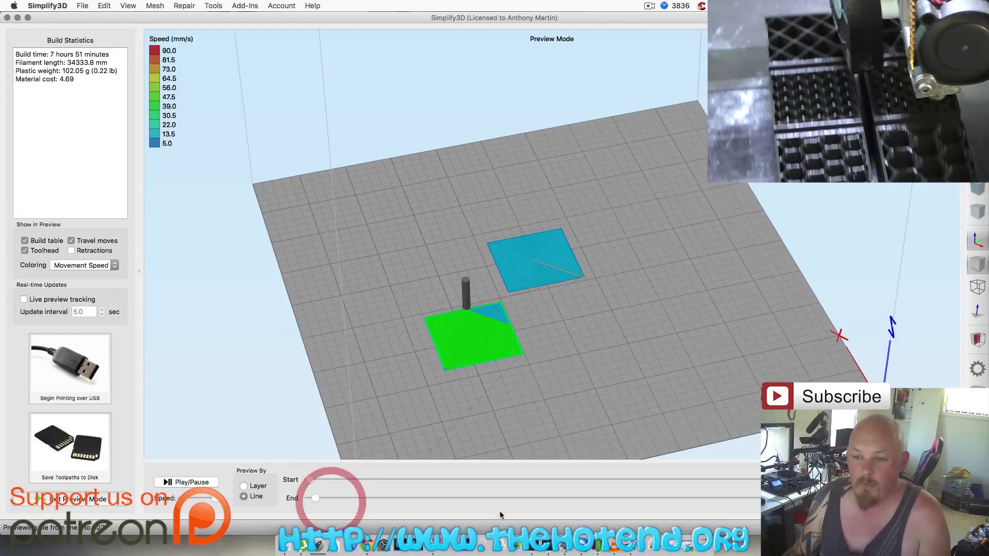
pyautogui.click(172, 484)
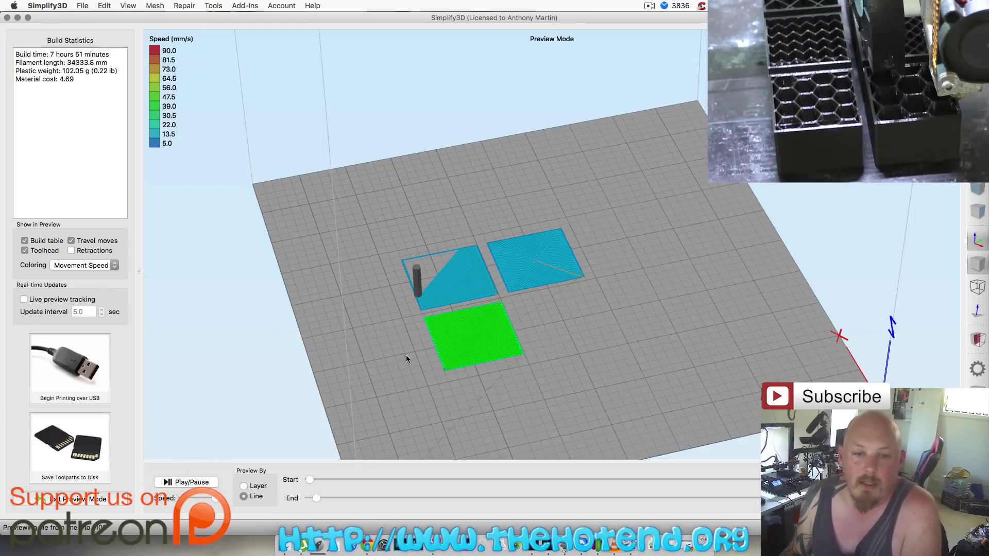
# Orbit the preview and advance the End slider to show all six cubes' early layers.
pyautogui.scroll(4, 548, 354)
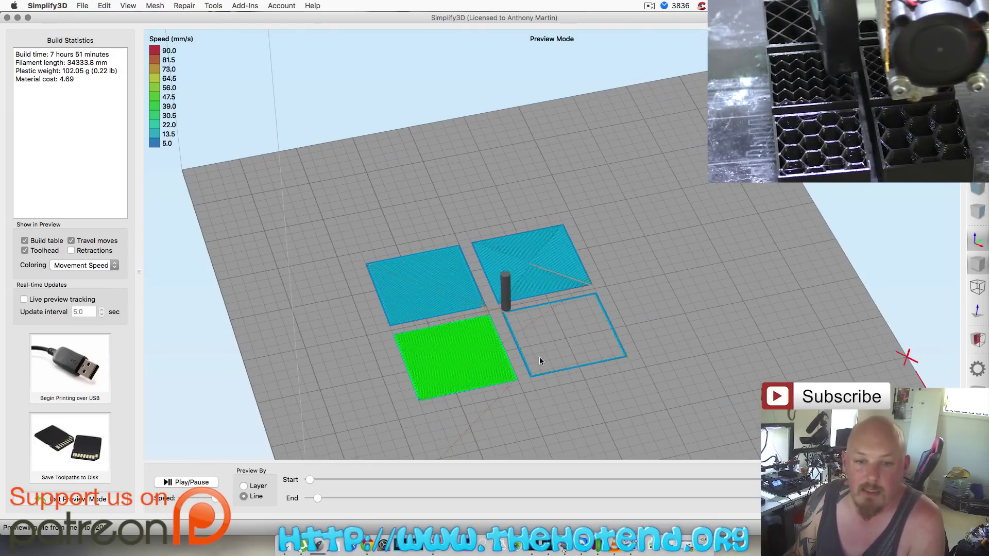
pyautogui.scroll(-2, 548, 360)
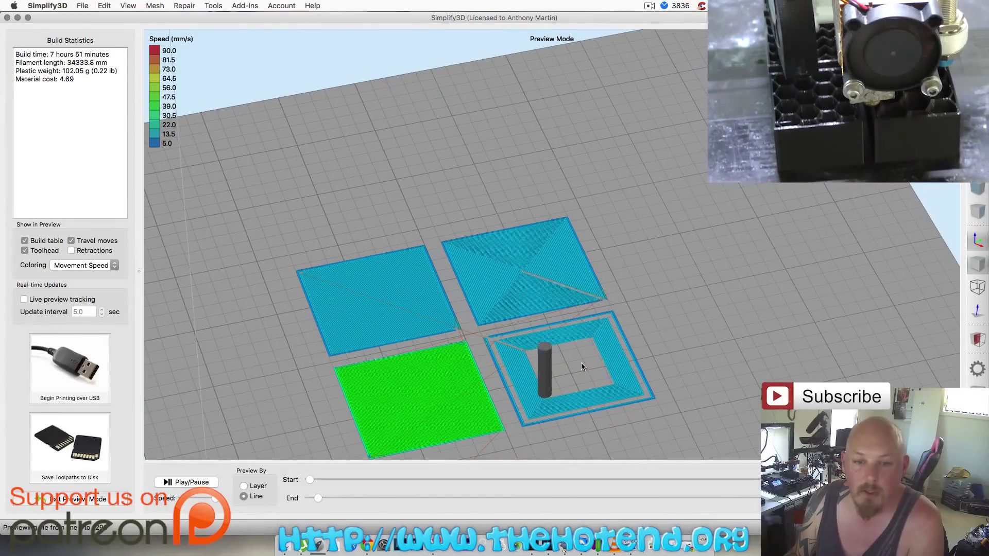
pyautogui.moveTo(648, 344); pyautogui.dragTo(627, 278)
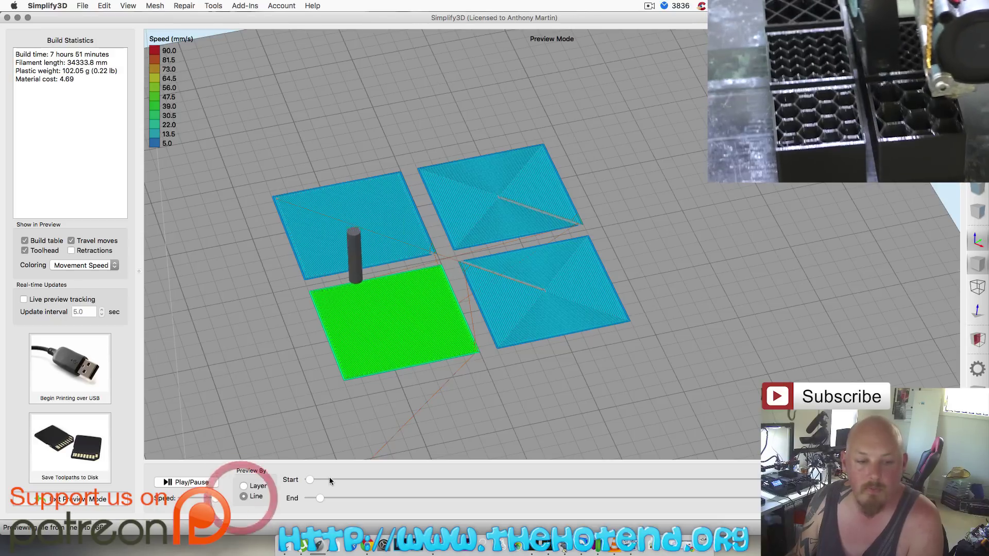
pyautogui.click(345, 498)
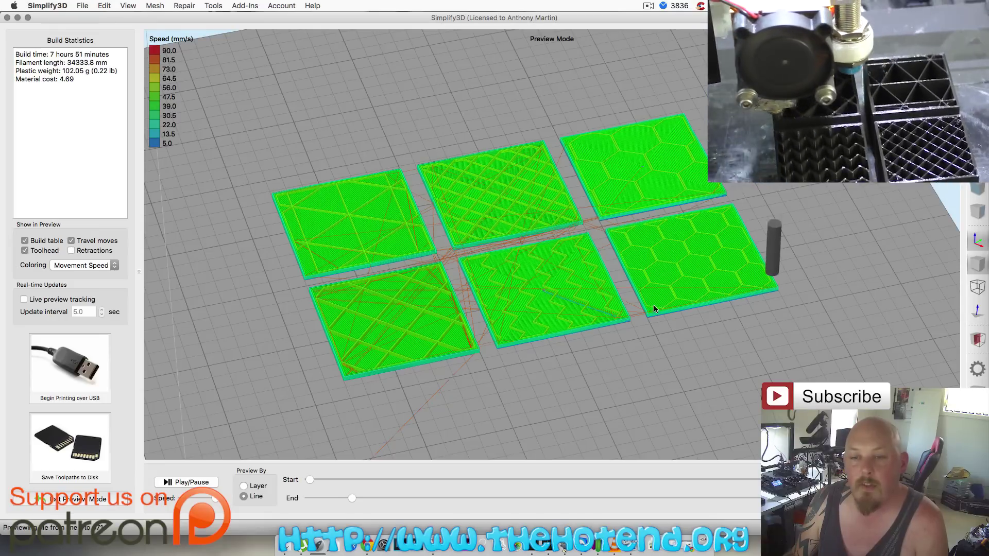
# Advance the toolpath preview to mid-height and zoom in on the middle cube's green wall.
pyautogui.moveTo(353, 498); pyautogui.dragTo(585, 498)
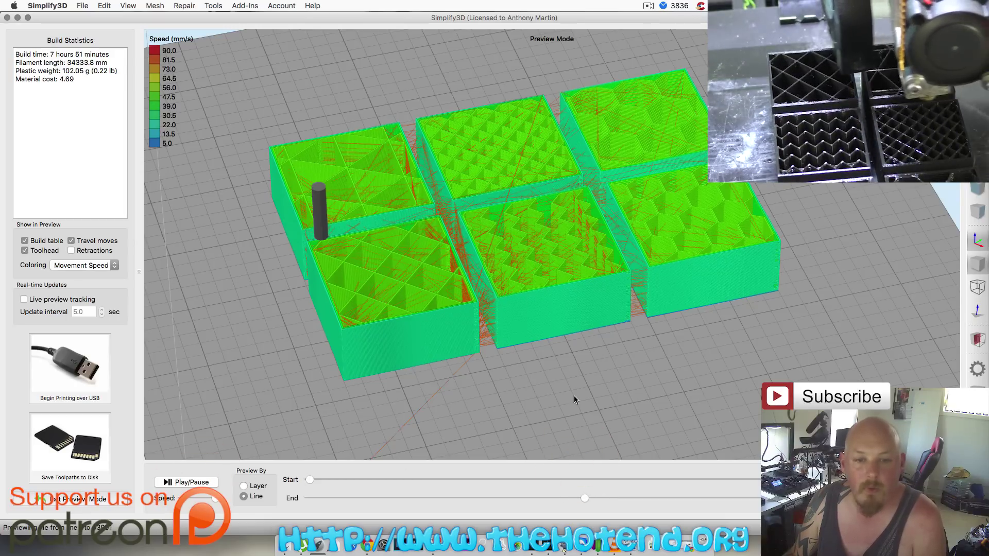
pyautogui.scroll(3, 577, 397)
pyautogui.moveTo(576, 397); pyautogui.dragTo(538, 242, button='right')
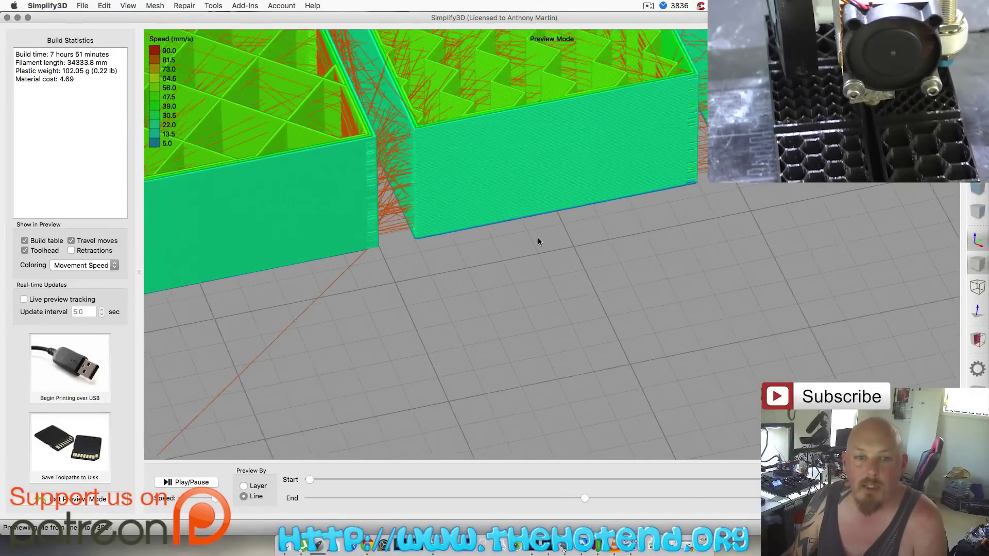
pyautogui.scroll(-2, 542, 239)
pyautogui.scroll(5, 541, 242)
pyautogui.moveTo(534, 305); pyautogui.dragTo(483, 232, button='right')
pyautogui.moveTo(483, 233); pyautogui.dragTo(495, 352)
pyautogui.moveTo(495, 352); pyautogui.dragTo(622, 351, button='right')
# Orbit around the gap between two cube walls to reveal the floor and infill.
pyautogui.moveTo(481, 332); pyautogui.dragTo(605, 328)
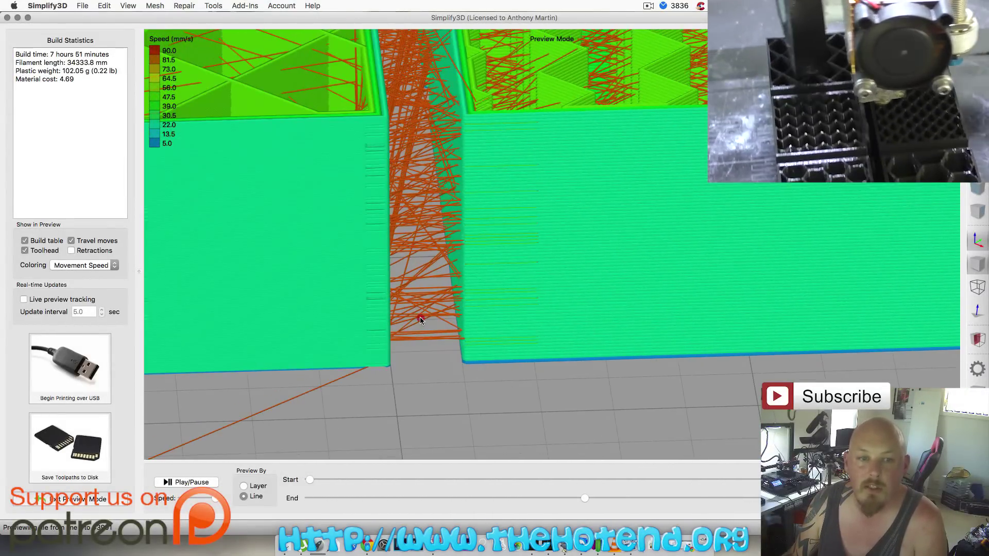
pyautogui.moveTo(420, 319); pyautogui.dragTo(556, 309)
pyautogui.scroll(5, 502, 287)
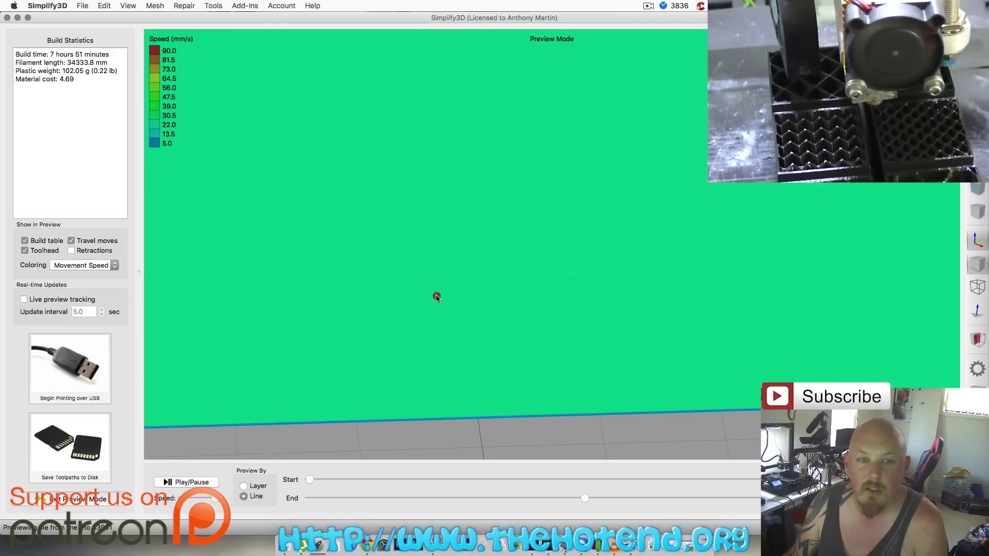
pyautogui.moveTo(436, 297); pyautogui.dragTo(647, 340)
pyautogui.moveTo(496, 276); pyautogui.dragTo(781, 325)
pyautogui.scroll(2, 424, 298)
pyautogui.scroll(5, 419, 306)
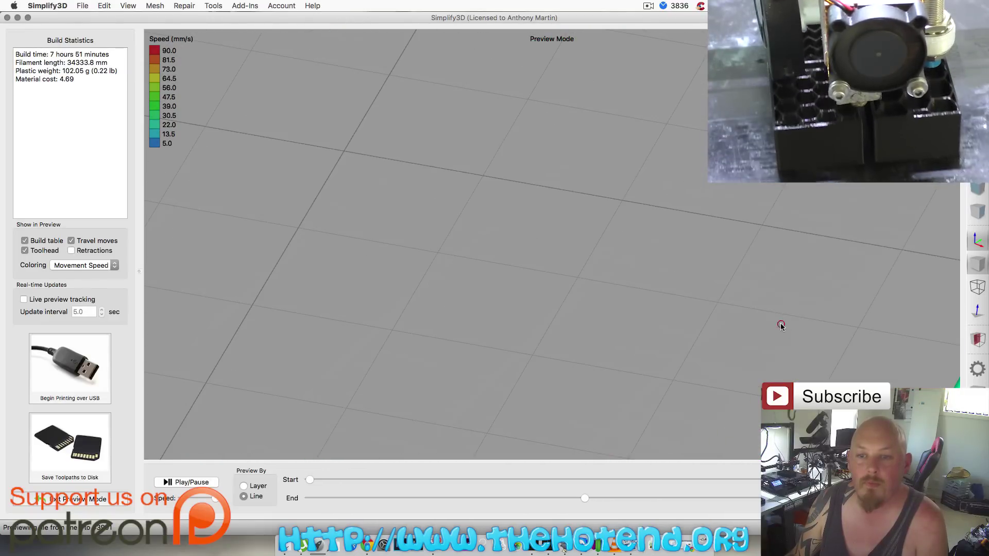
pyautogui.moveTo(631, 307); pyautogui.dragTo(802, 314)
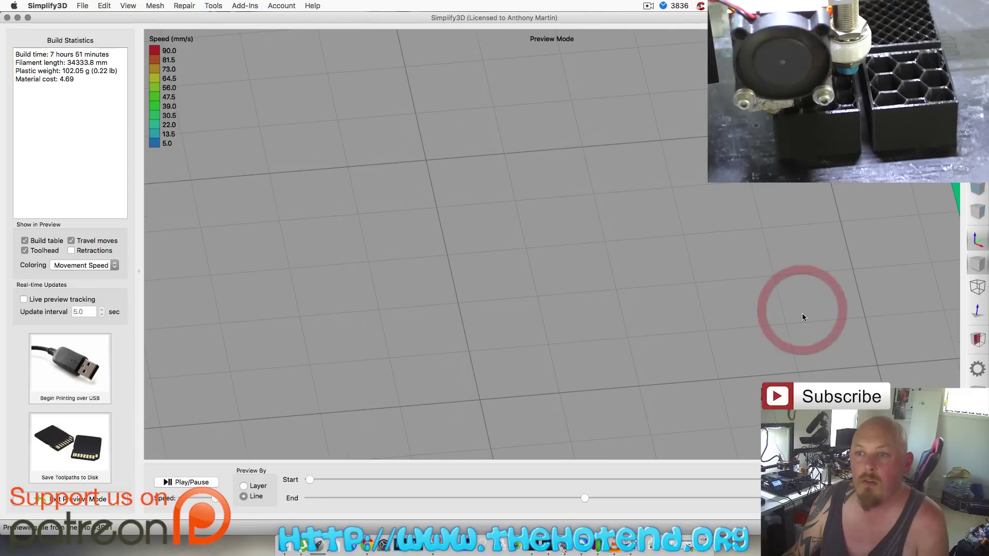
pyautogui.scroll(5, 802, 313)
# Orbit closely around the green toolpath walls, then zoom out to show two cubes.
pyautogui.moveTo(686, 226); pyautogui.dragTo(459, 348)
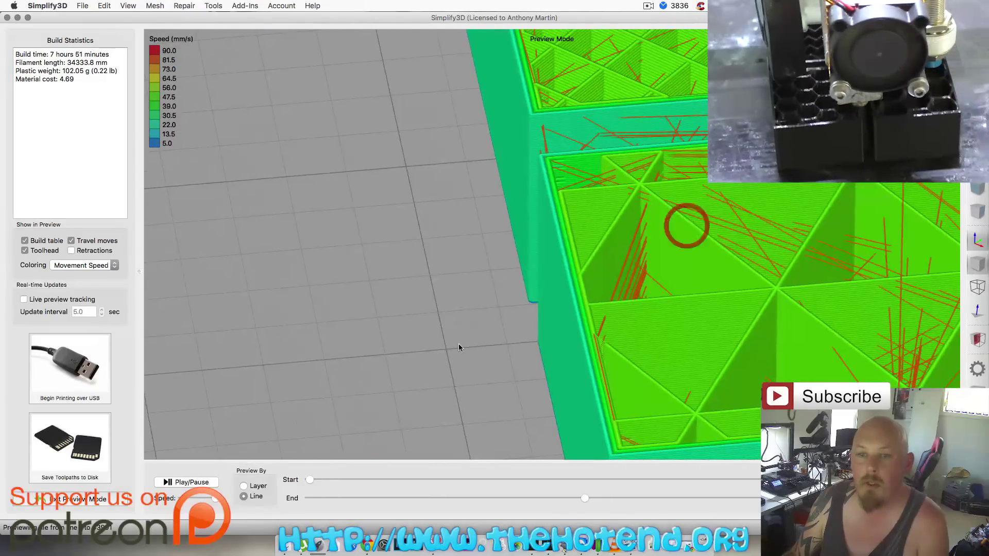
pyautogui.scroll(5, 486, 344)
pyautogui.moveTo(901, 251); pyautogui.dragTo(450, 198)
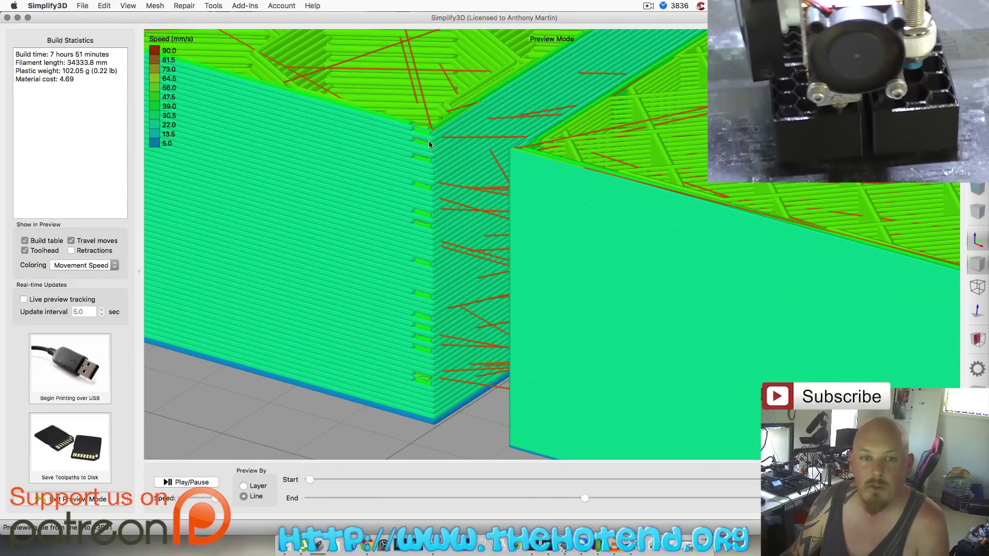
pyautogui.moveTo(701, 312); pyautogui.dragTo(659, 340)
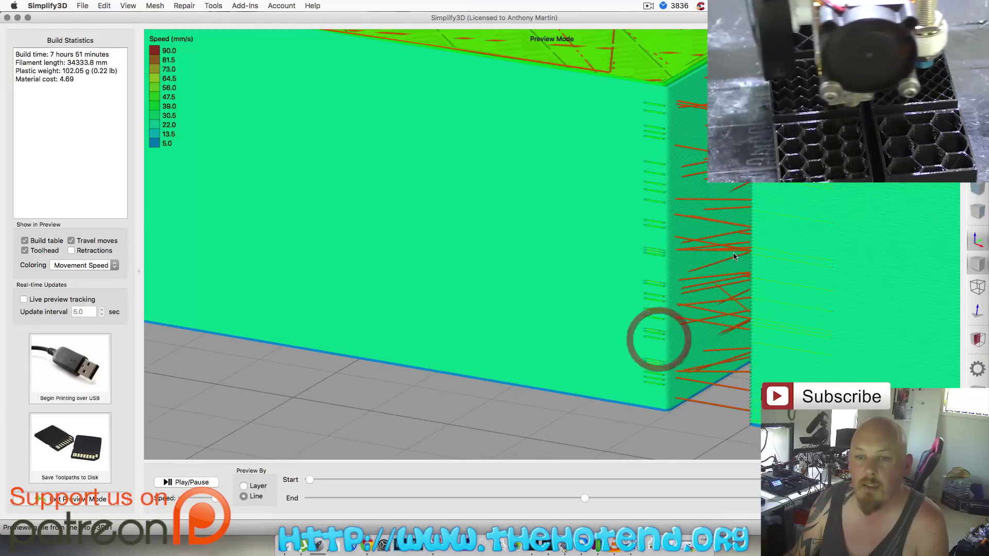
pyautogui.scroll(-5, 726, 269)
pyautogui.moveTo(764, 239); pyautogui.dragTo(697, 301)
pyautogui.scroll(-5, 695, 252)
pyautogui.scroll(3, 700, 245)
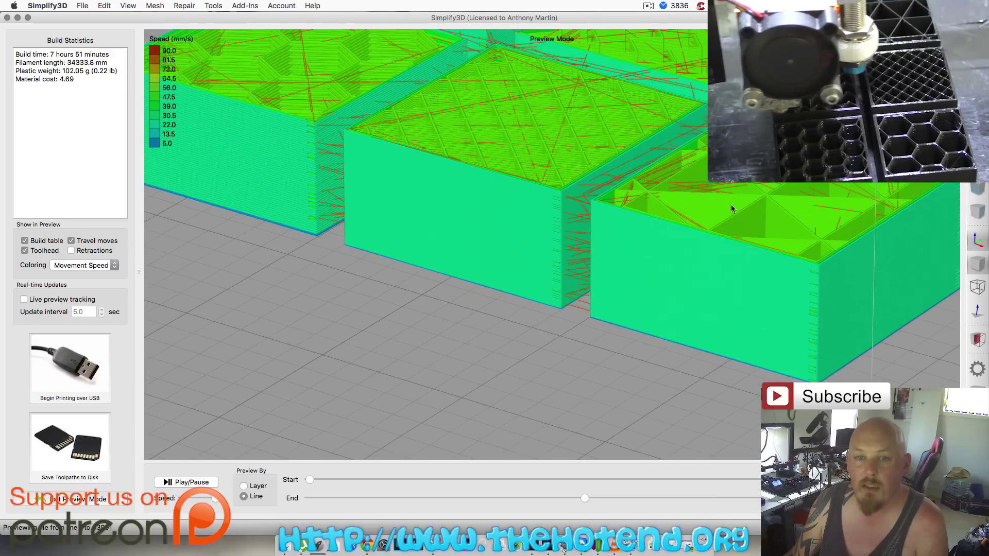
pyautogui.scroll(-5, 730, 268)
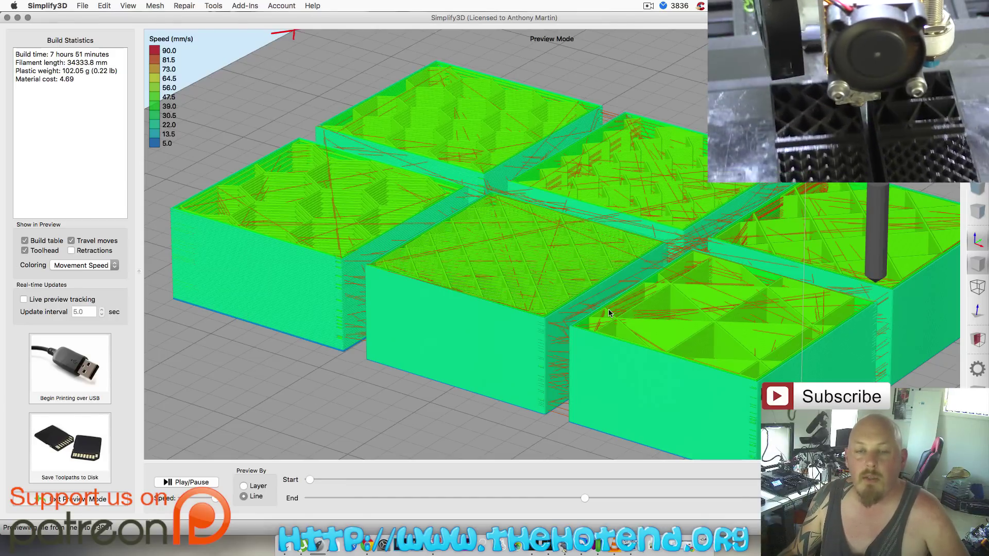
pyautogui.moveTo(608, 309); pyautogui.dragTo(582, 342)
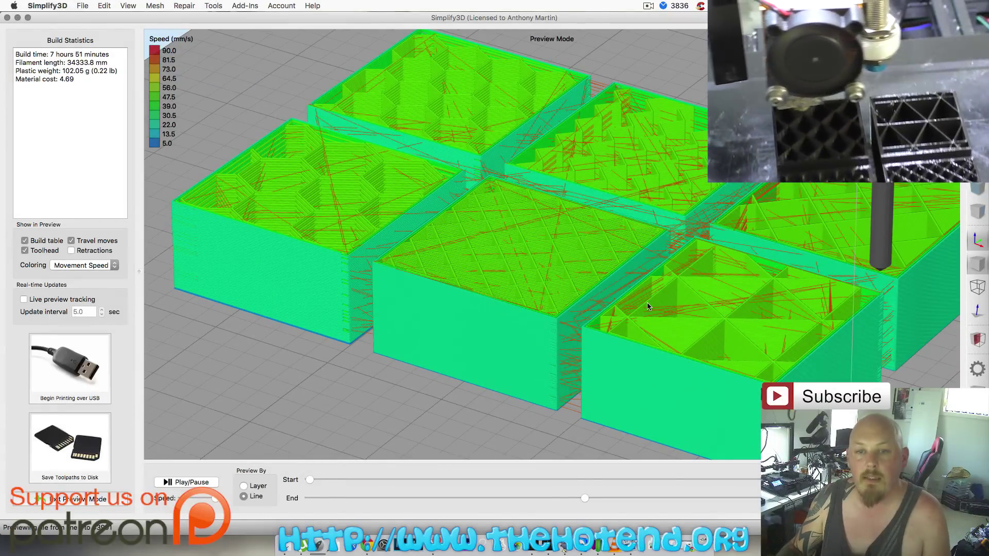
pyautogui.scroll(2, 659, 292)
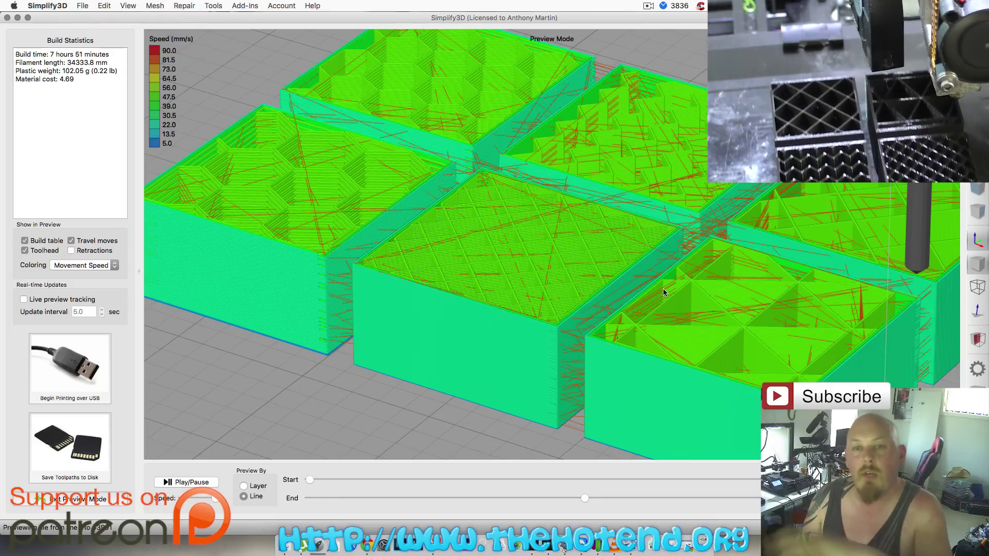
pyautogui.scroll(-5, 592, 340)
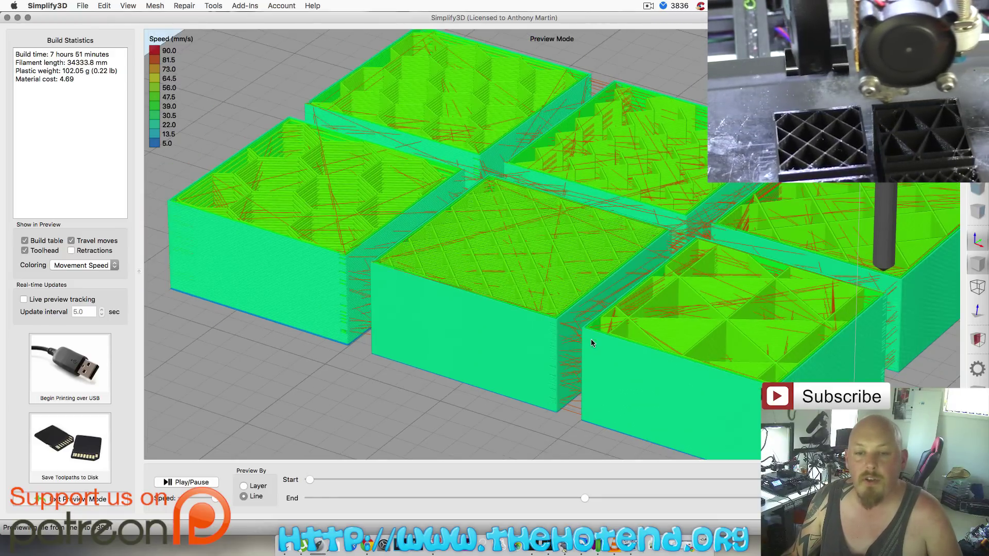
pyautogui.scroll(-2, 600, 332)
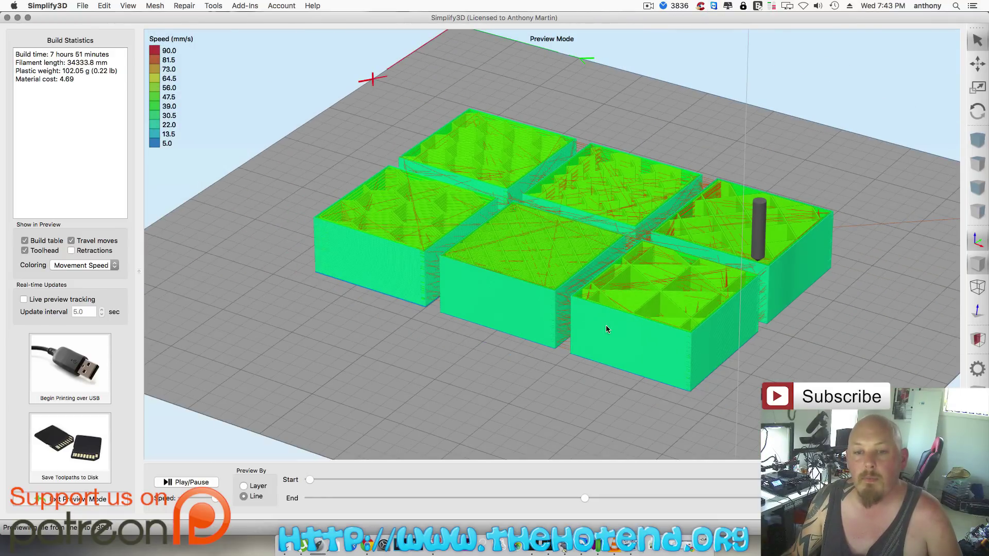
pyautogui.scroll(6, 595, 338)
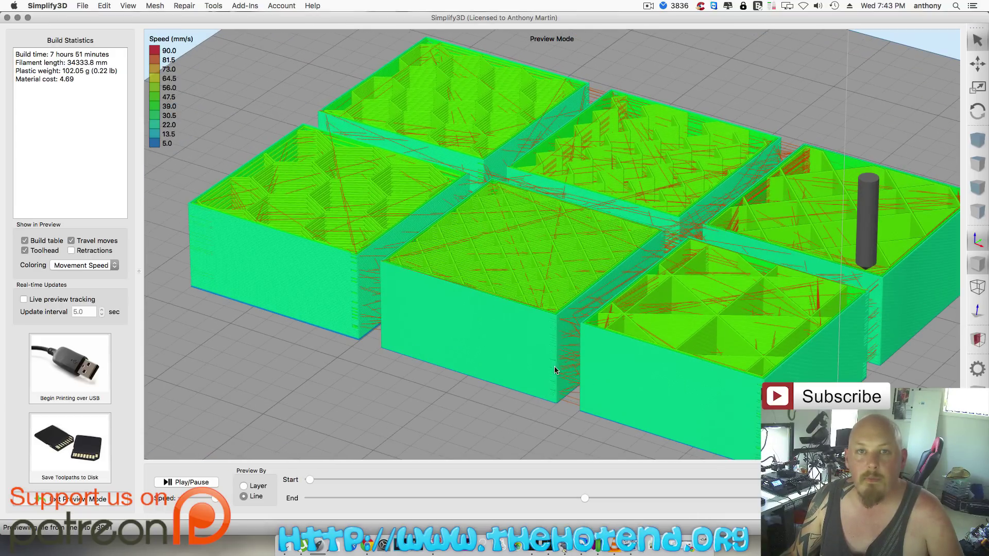
pyautogui.moveTo(556, 370); pyautogui.dragTo(520, 323)
pyautogui.moveTo(625, 314); pyautogui.dragTo(552, 332)
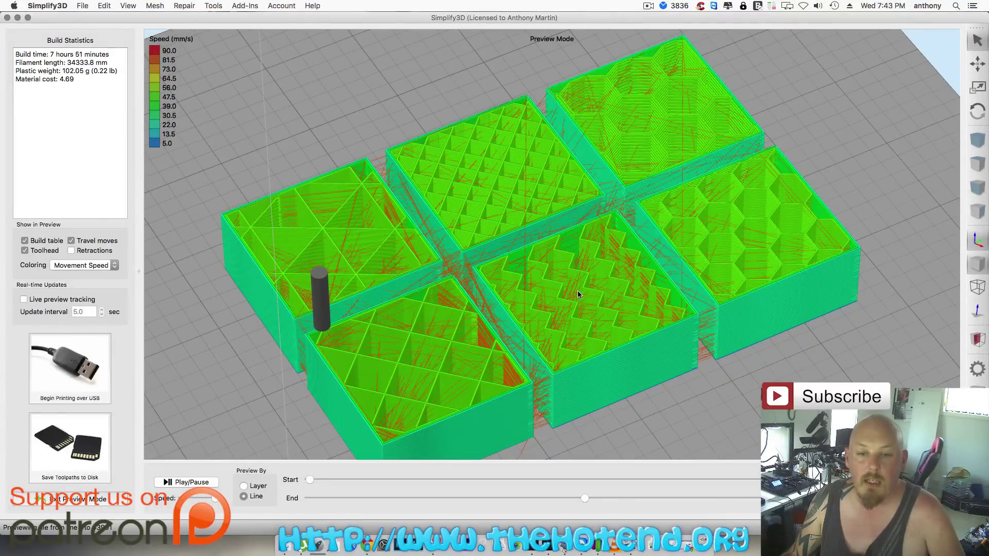
pyautogui.moveTo(577, 292); pyautogui.dragTo(783, 300)
pyautogui.moveTo(477, 294); pyautogui.dragTo(598, 317)
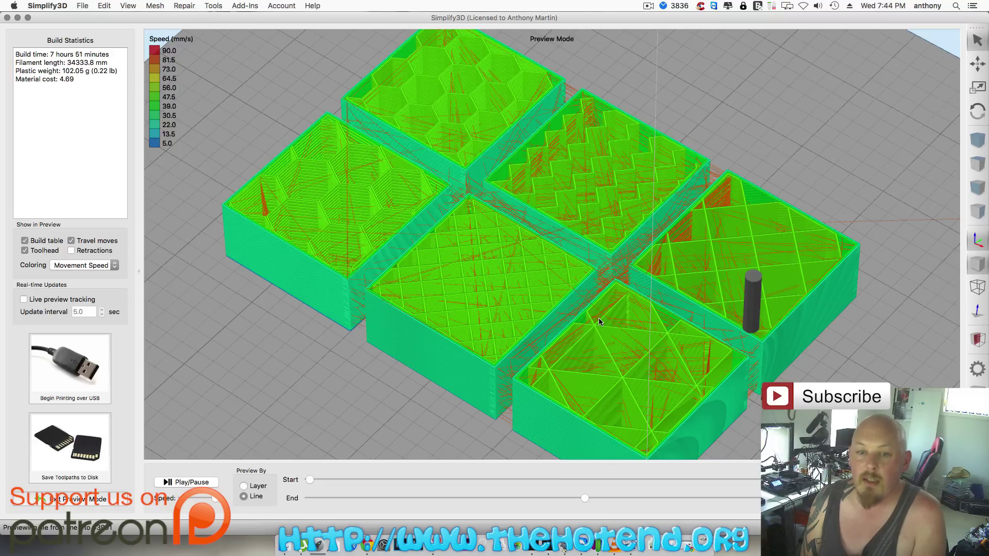
pyautogui.moveTo(524, 302); pyautogui.dragTo(585, 290)
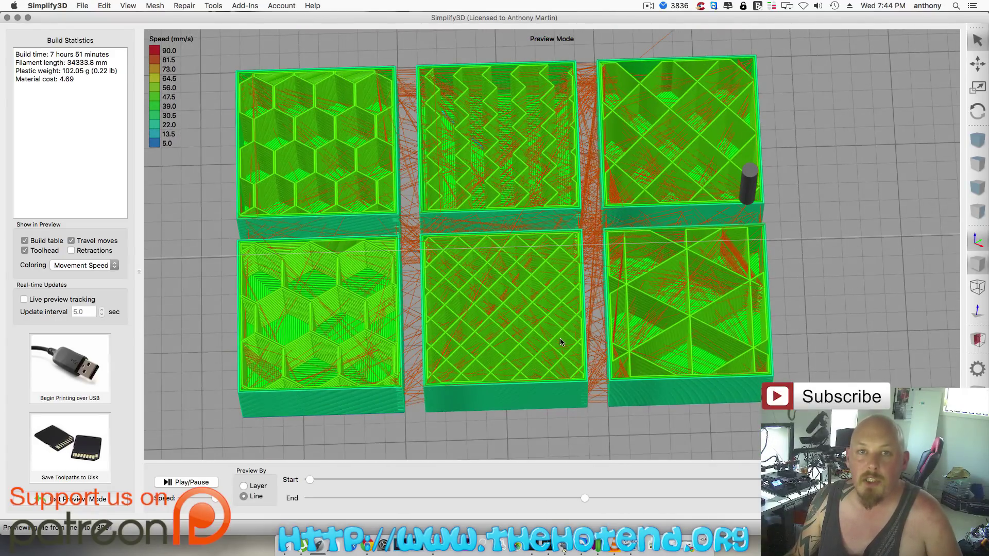